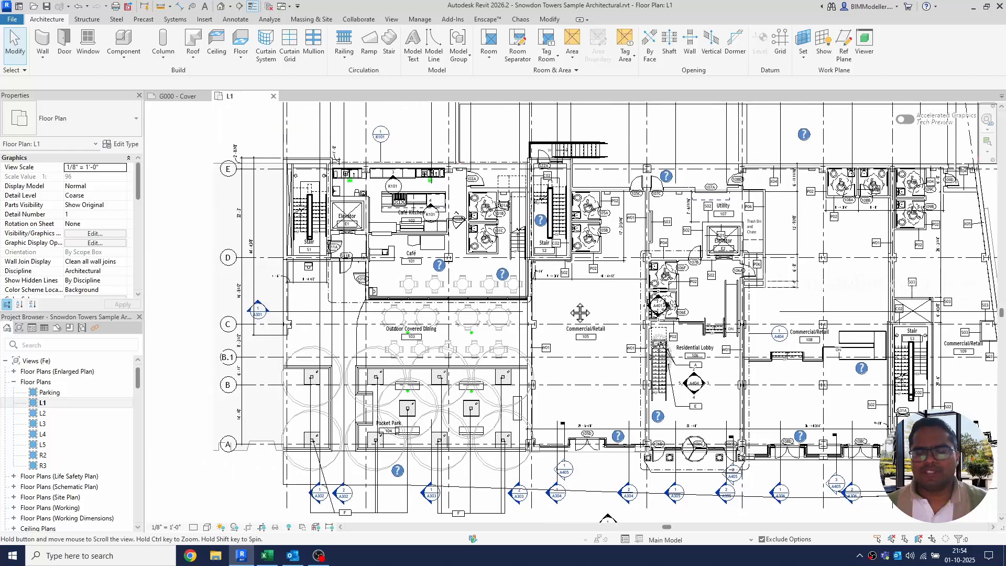
Open the filter overrides of the L1 floor plan and bring up the list of filters available to add
scroll(570, 308, "up", 2)
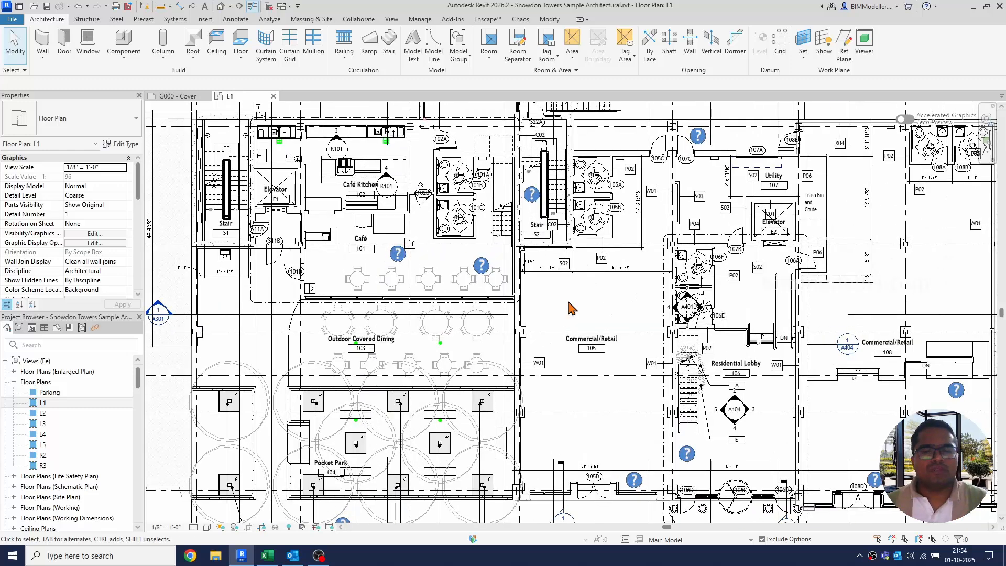
middle_click_drag(592, 310, 529, 315)
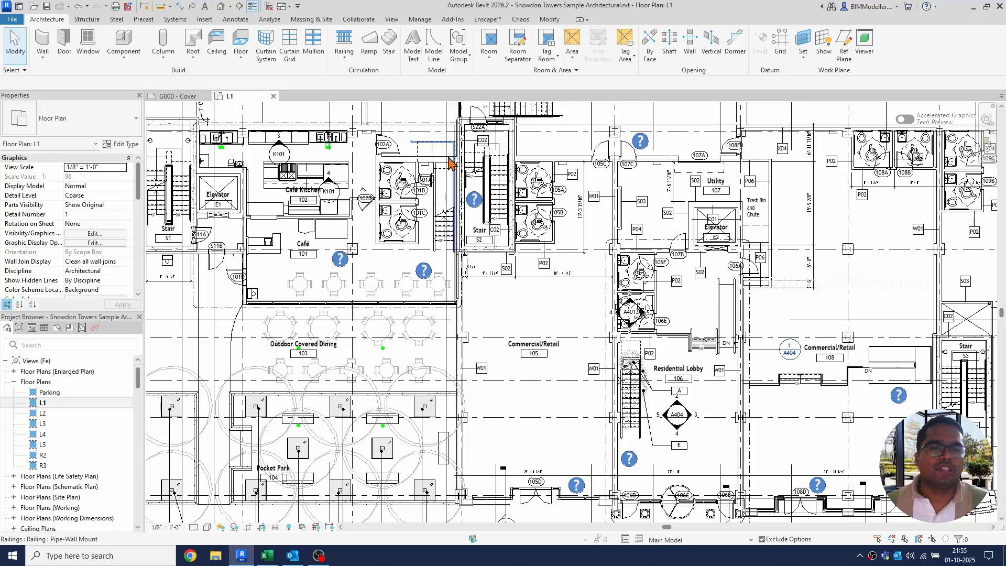
left_click(391, 20)
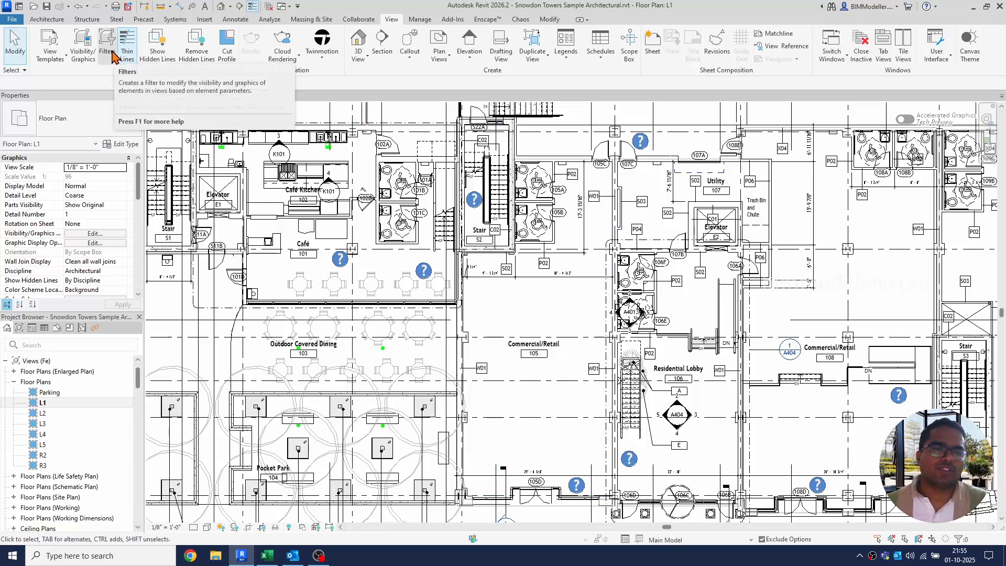
left_click(82, 53)
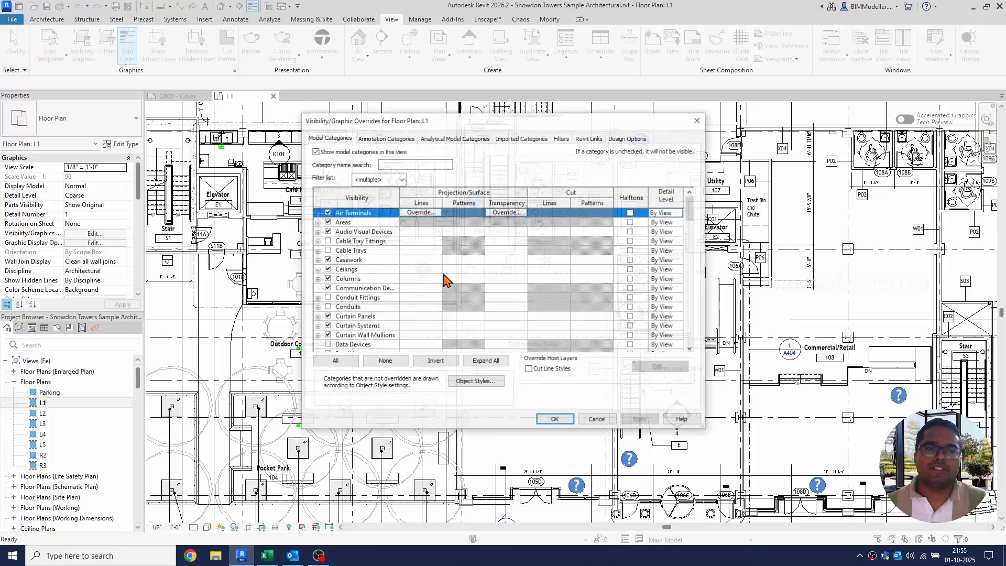
left_click(562, 139)
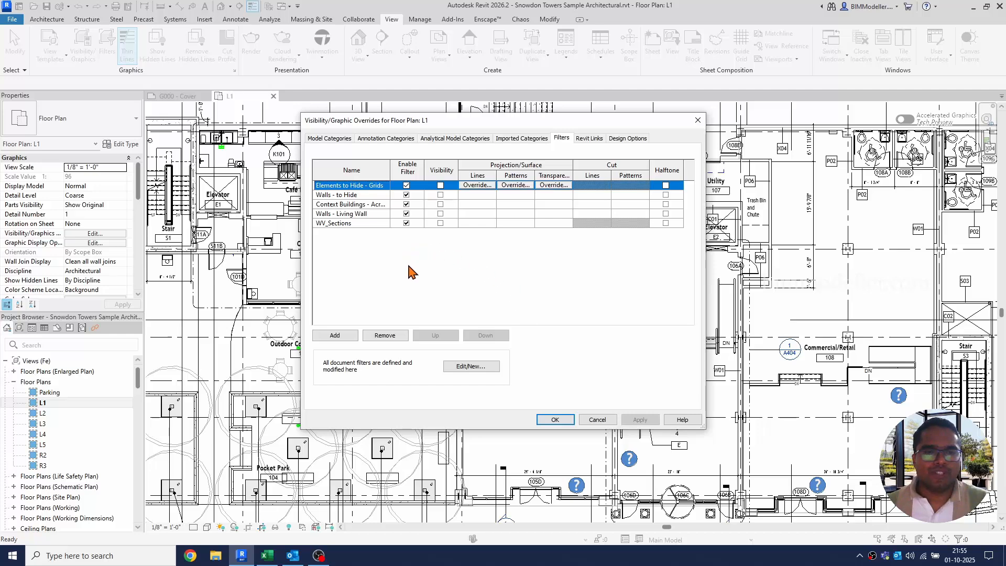
left_click(336, 336)
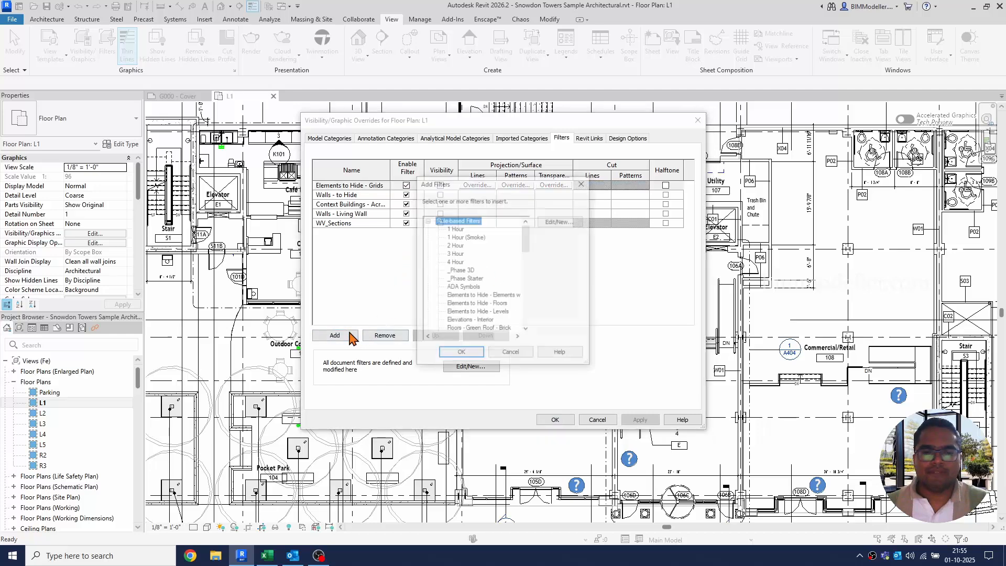
scroll(459, 308, "down", 2)
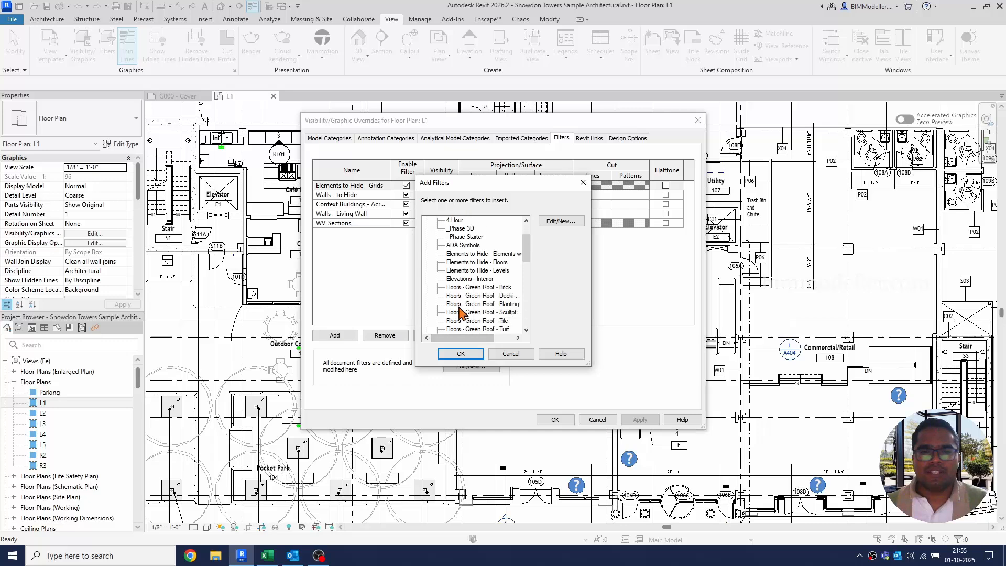
scroll(459, 308, "up", 2)
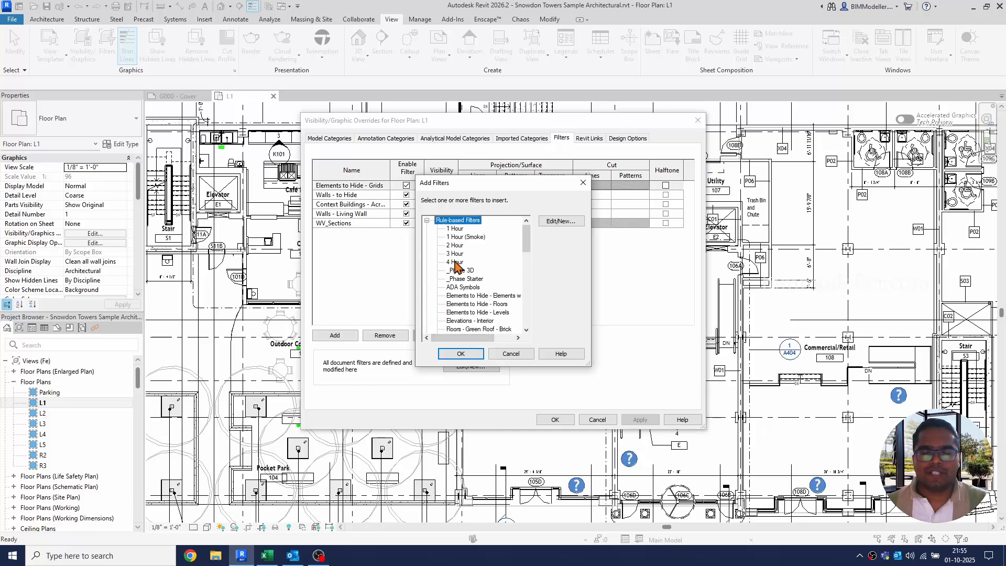
scroll(462, 279, "down", 3)
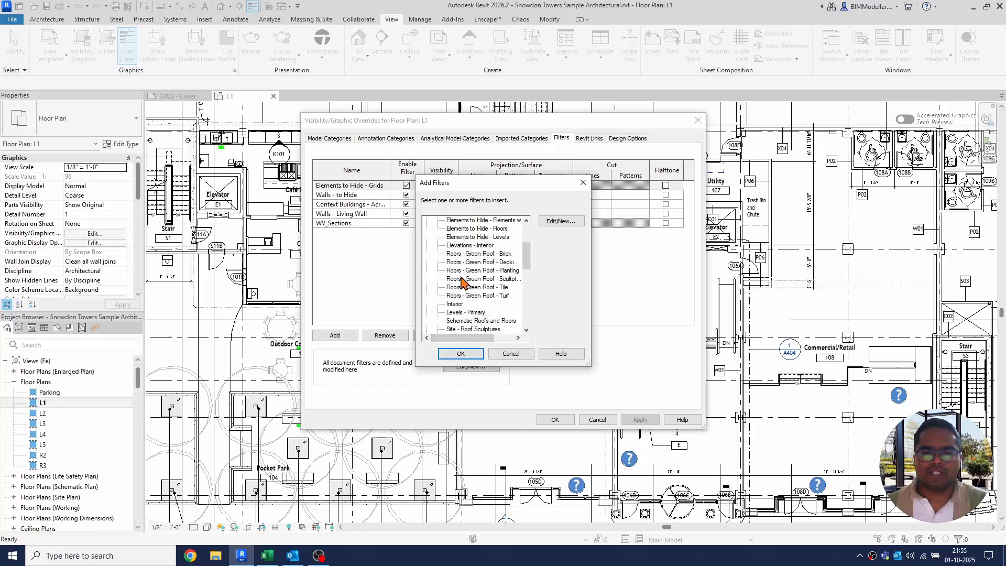
scroll(468, 319, "down", 1)
scroll(478, 317, "down", 3)
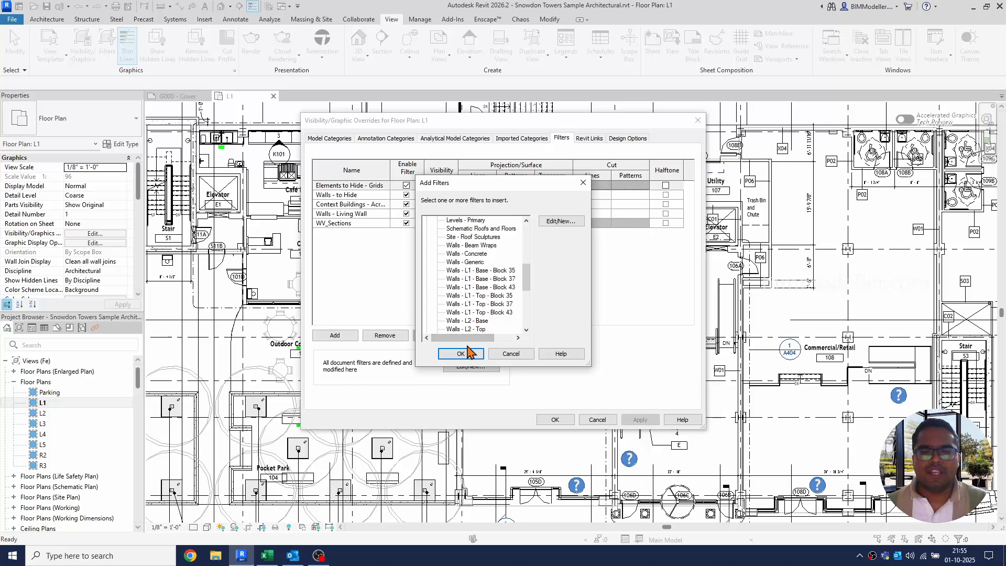
Create a new rule-based view filter named "Walls - Fire Rated"
left_click(560, 221)
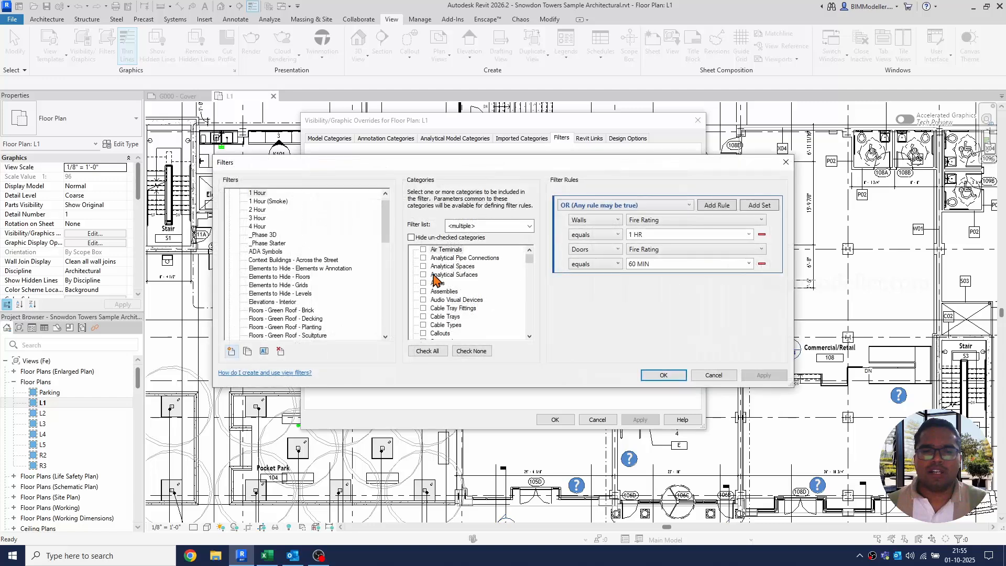
left_click(283, 260)
scroll(283, 264, "down", 4)
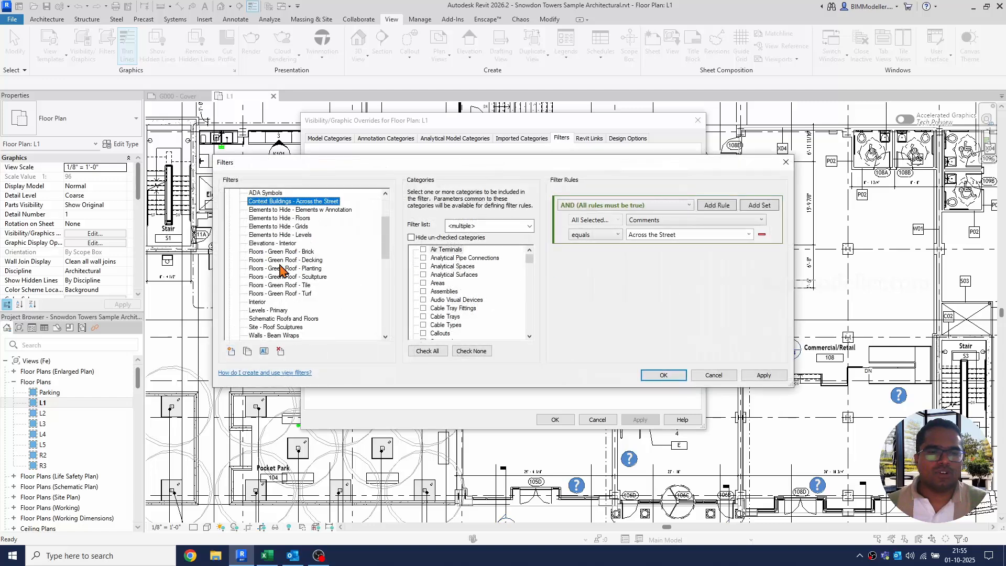
left_click(231, 351)
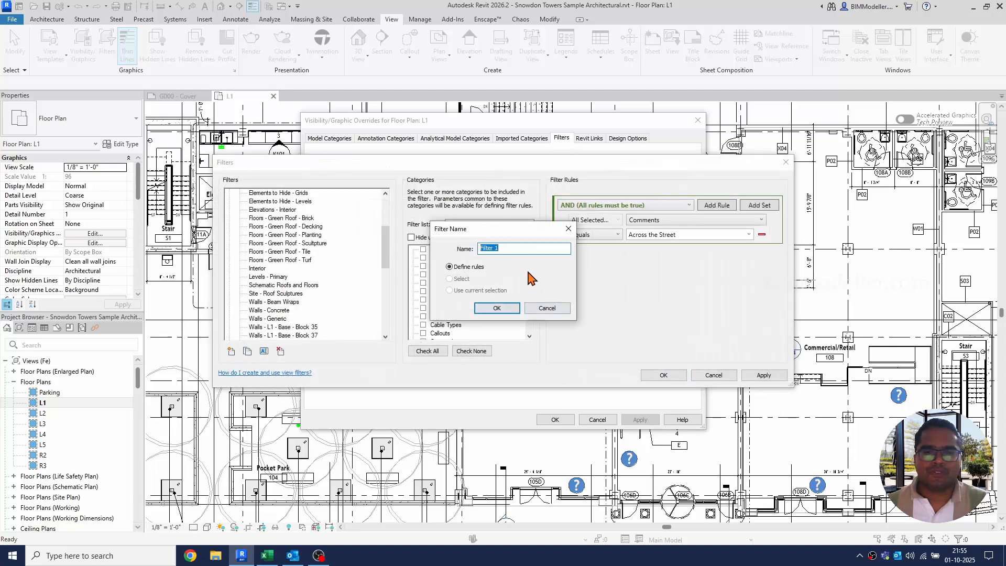
type("Wall")
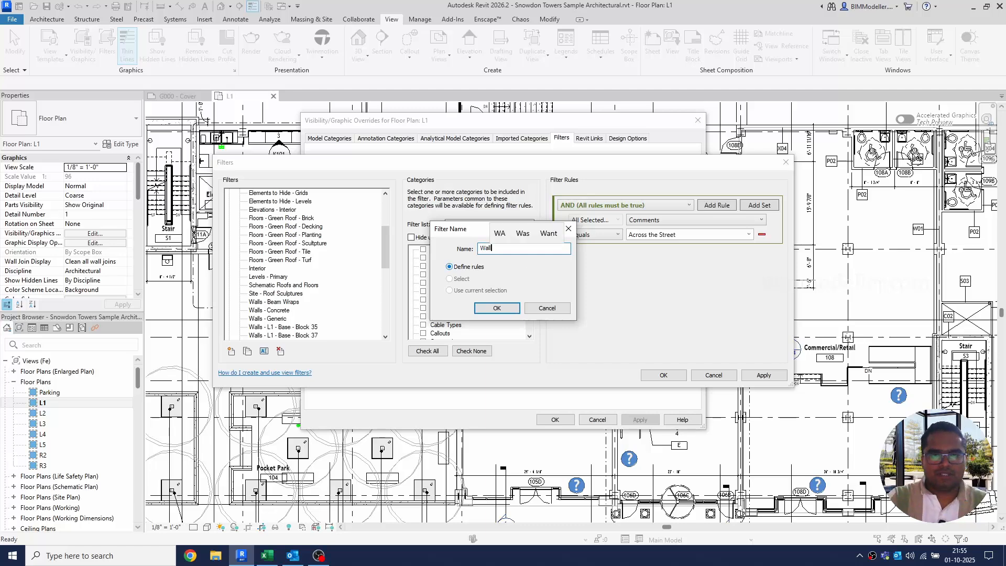
type("s - ")
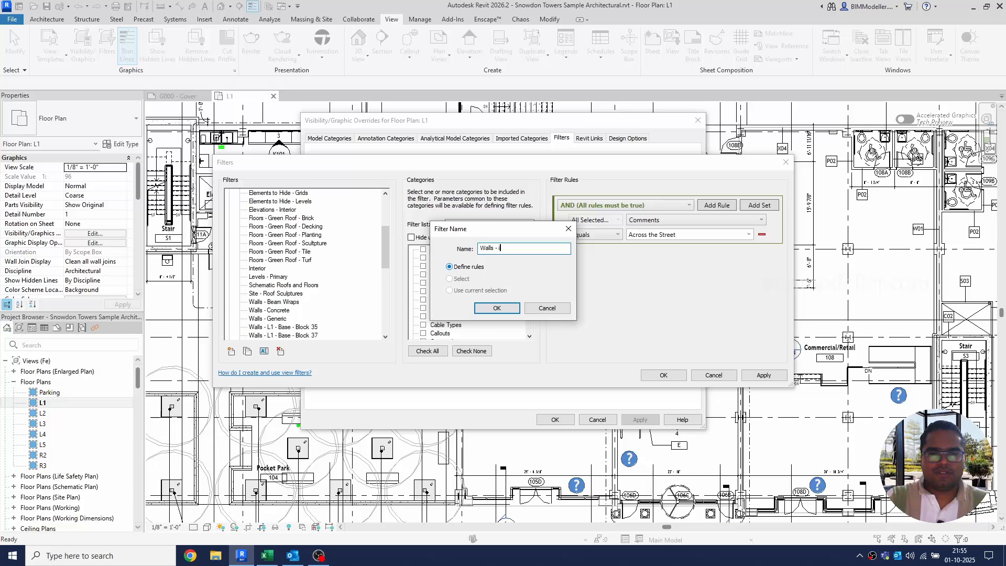
type("Fire Rag")
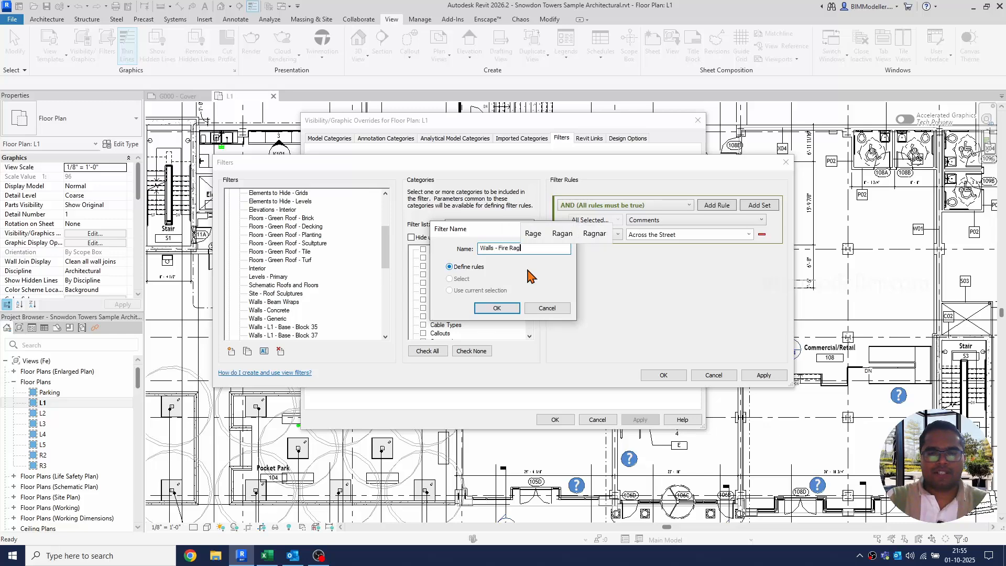
key("BackSpace")
type("ted")
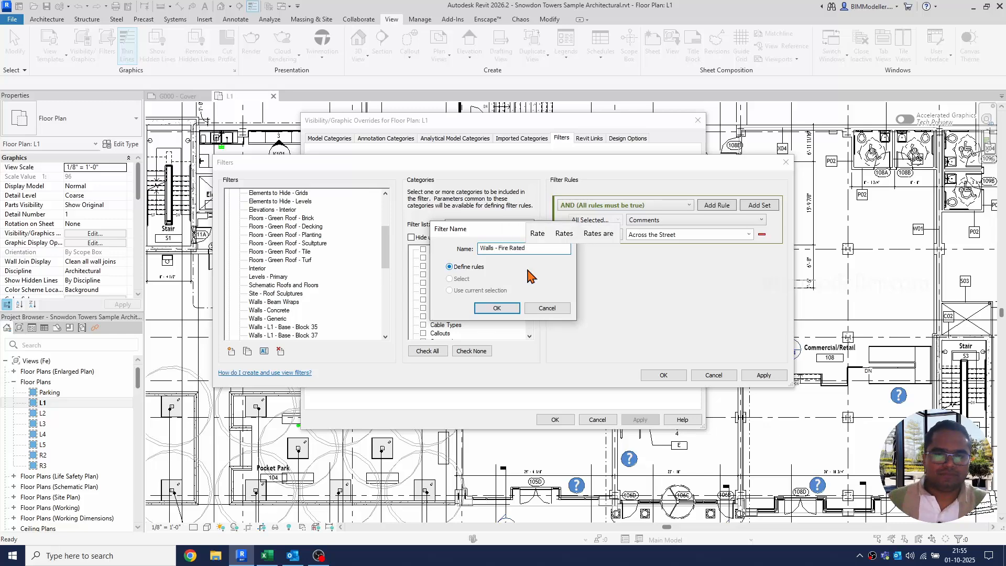
left_click(496, 307)
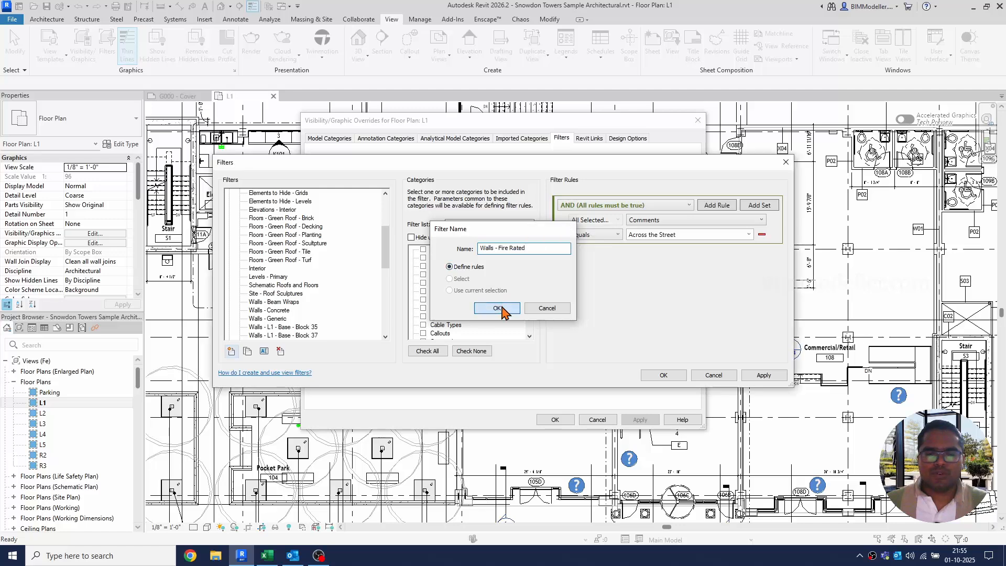
Assign only the Walls category to the Walls - Fire Rated filter and hide the unchecked categories
scroll(296, 298, "up", 3)
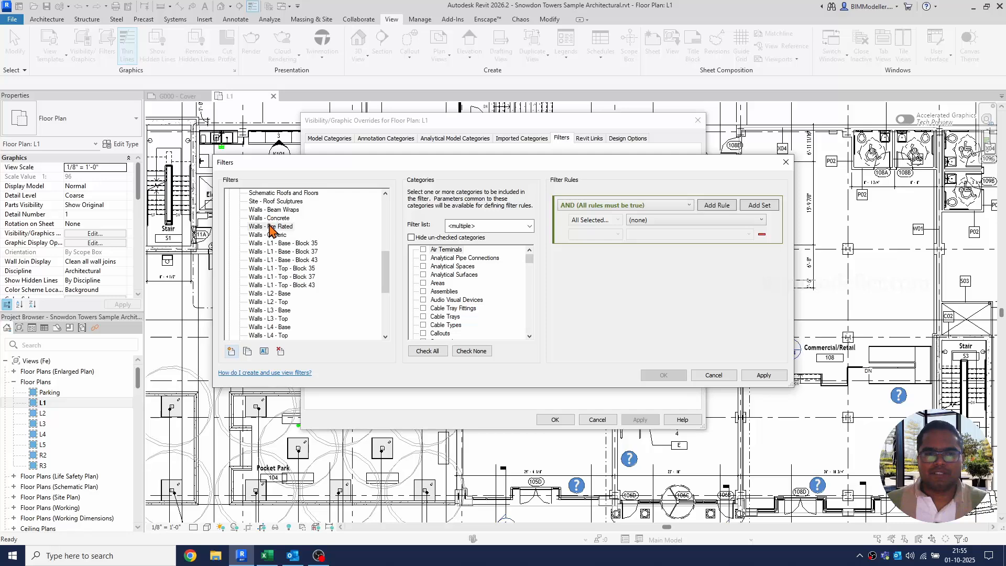
left_click(272, 226)
left_click(440, 265)
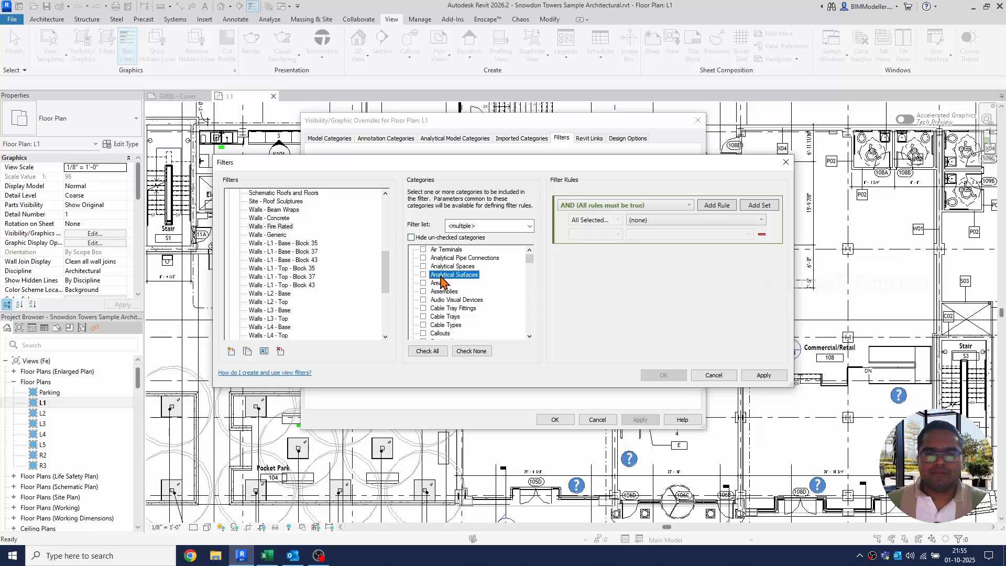
key("w")
left_click(424, 317)
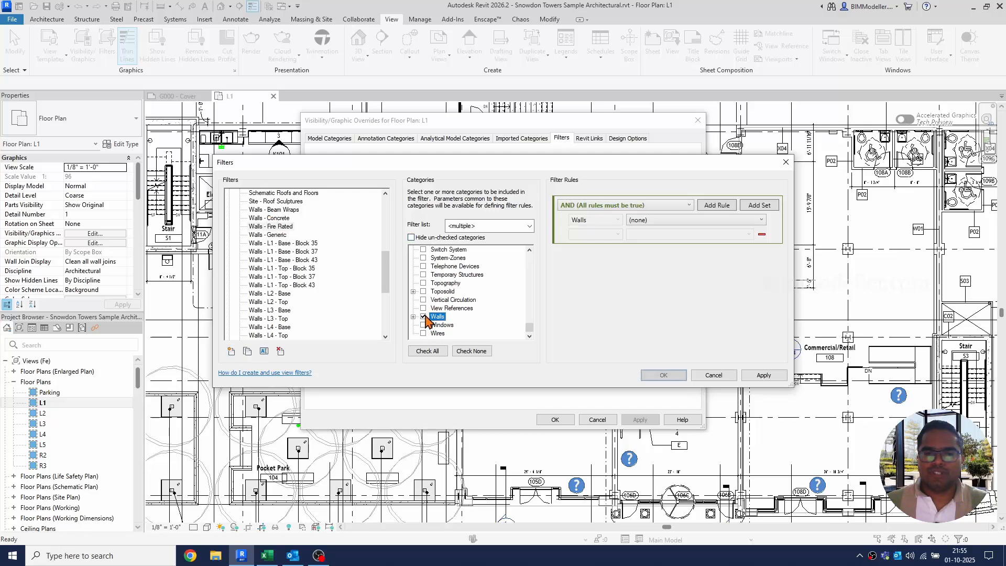
left_click(448, 239)
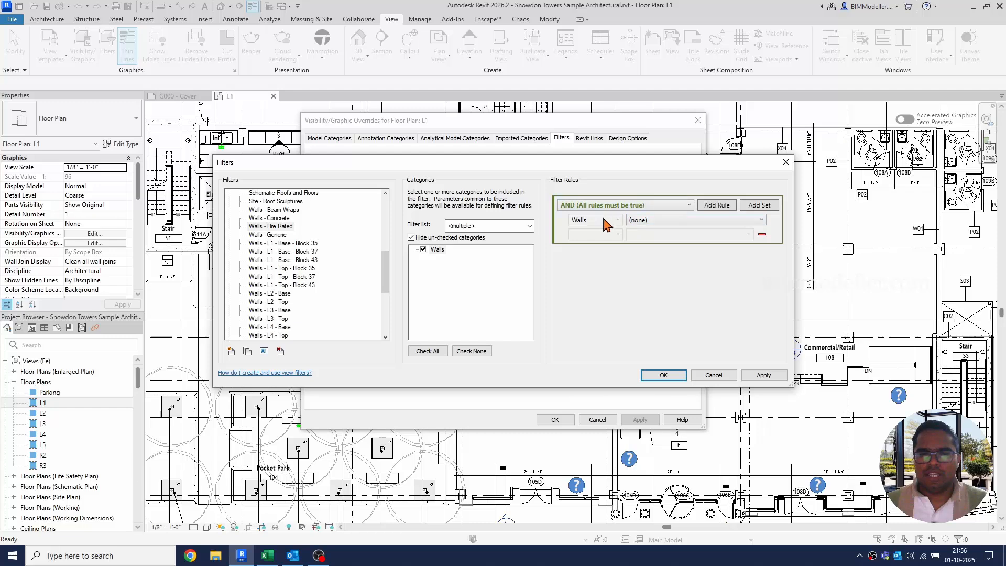
Define the filter rule for walls as Fire Rating contains "HR" and accept the filter definition
left_click(649, 221)
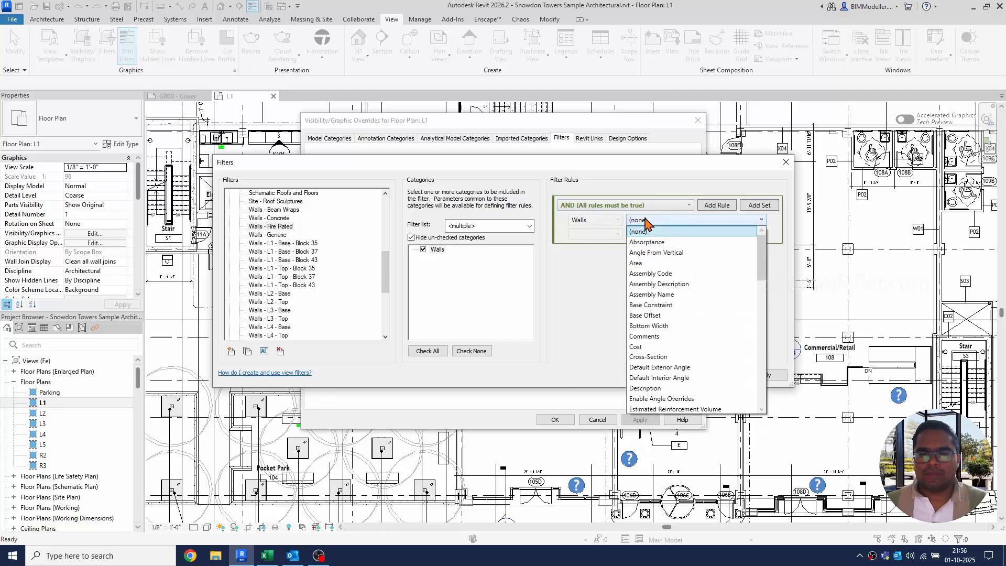
scroll(658, 264, "down", 7)
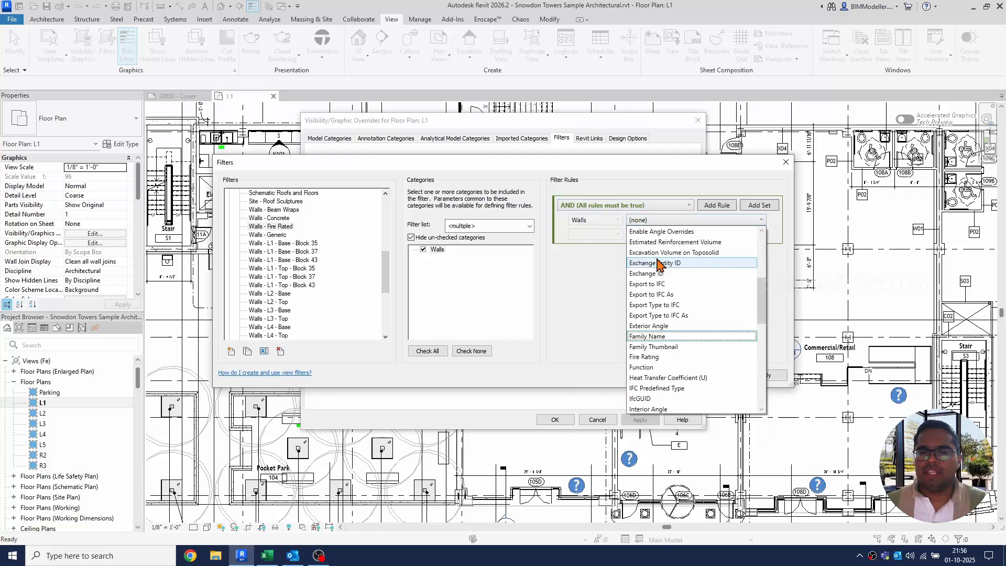
scroll(660, 283, "down", 2)
scroll(662, 288, "up", 2)
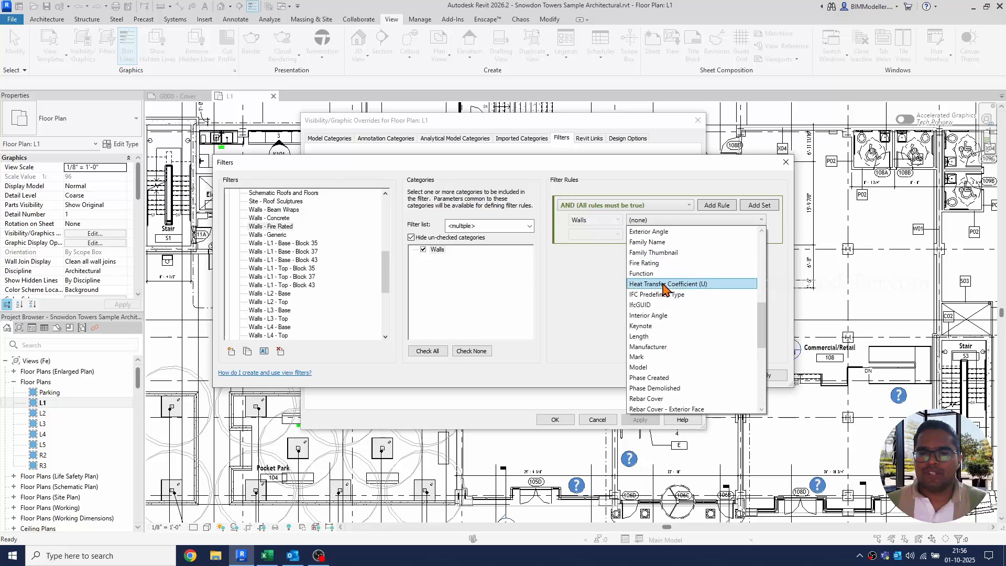
left_click(658, 295)
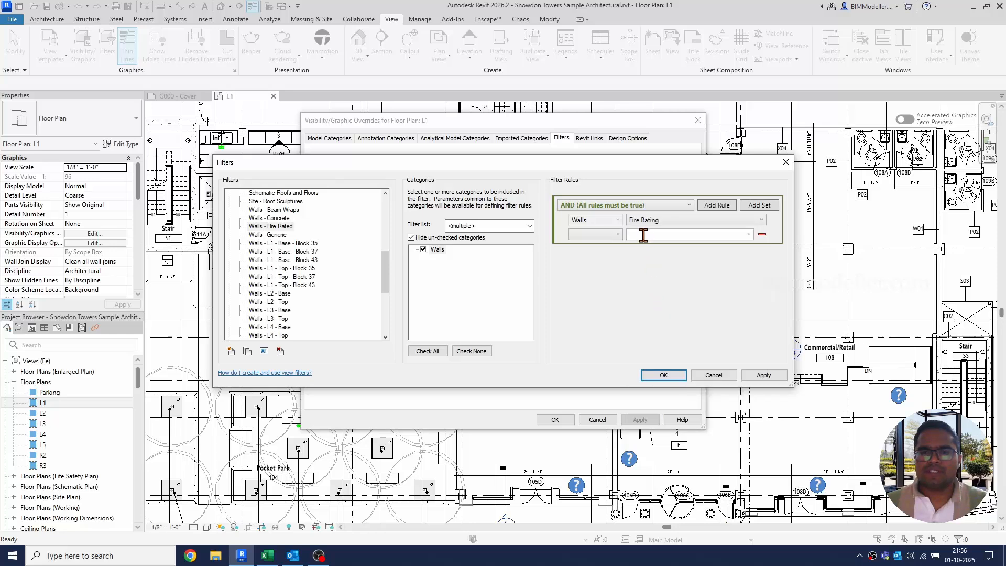
left_click(615, 237)
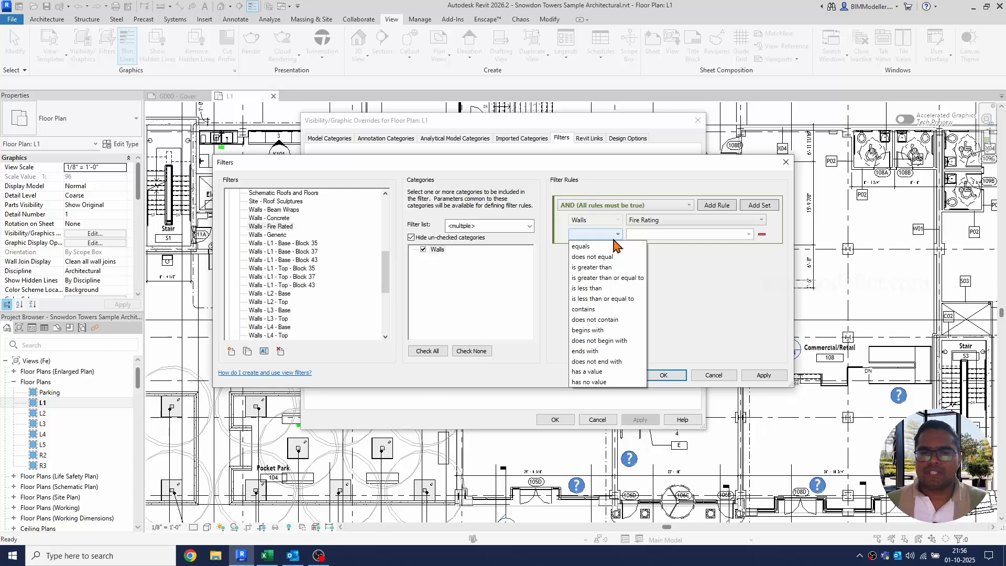
left_click(613, 309)
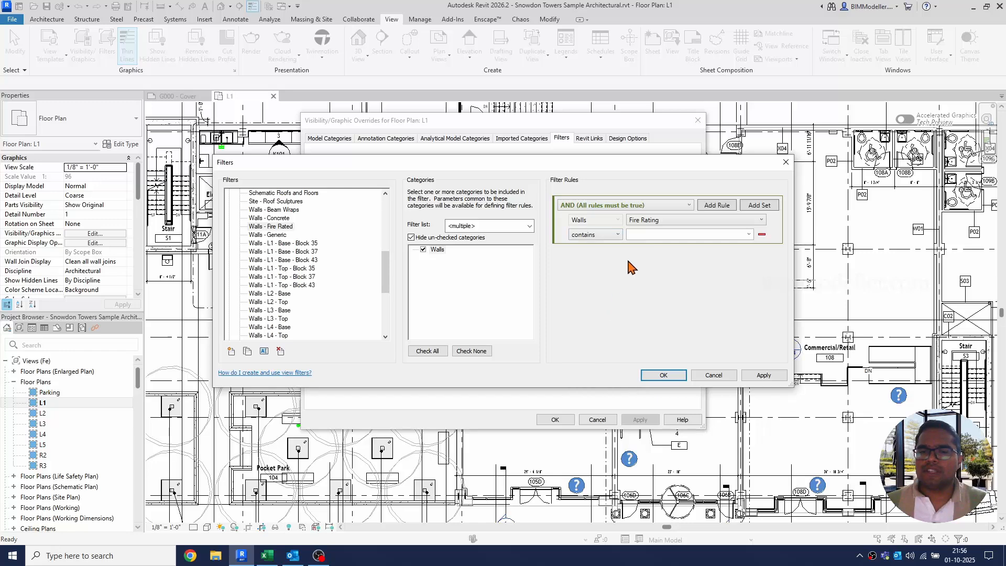
type("H")
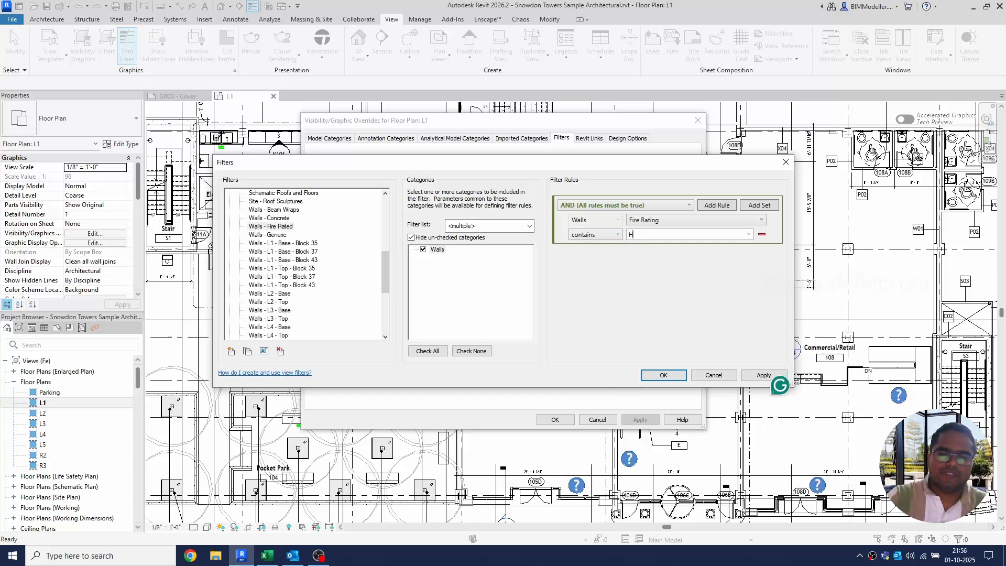
type("R")
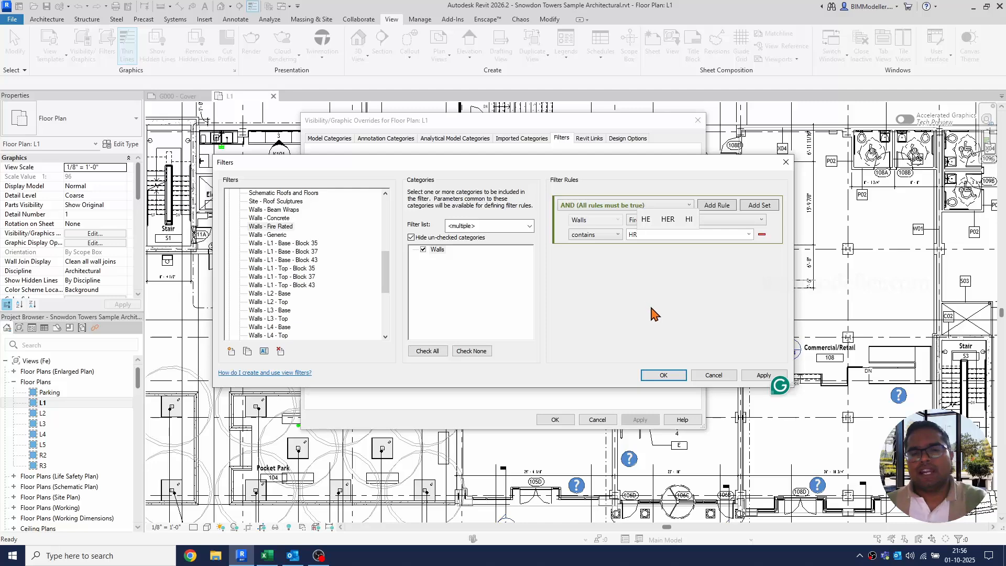
left_click(661, 376)
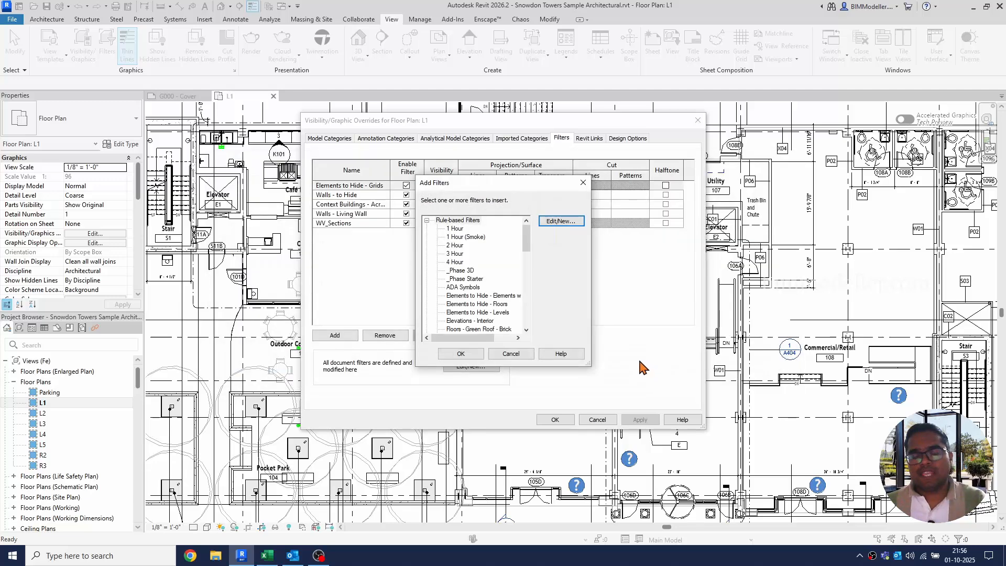
Add the Walls - Fire Rated filter to the L1 floor plan's filter overrides
left_click(459, 357)
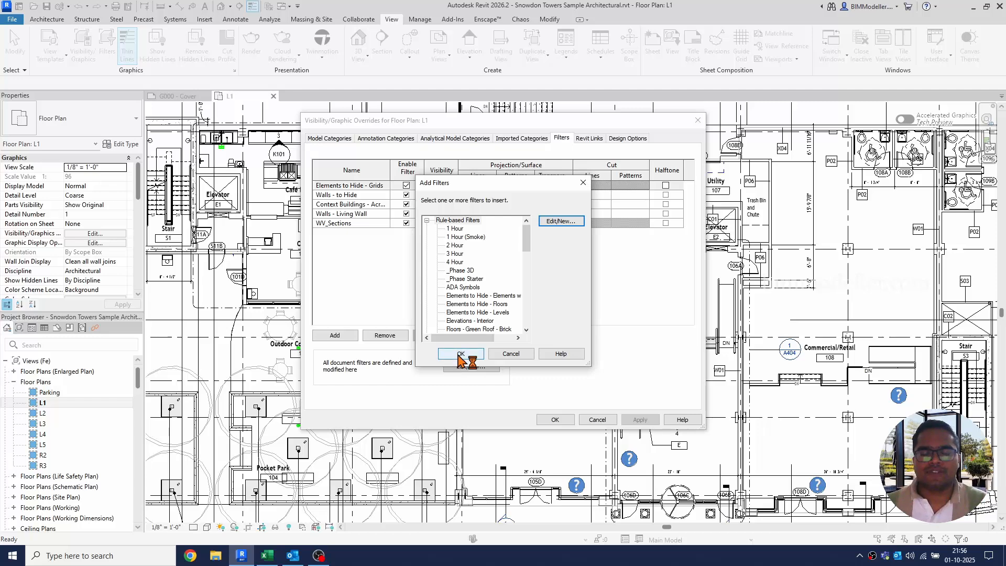
scroll(486, 295, "down", 10)
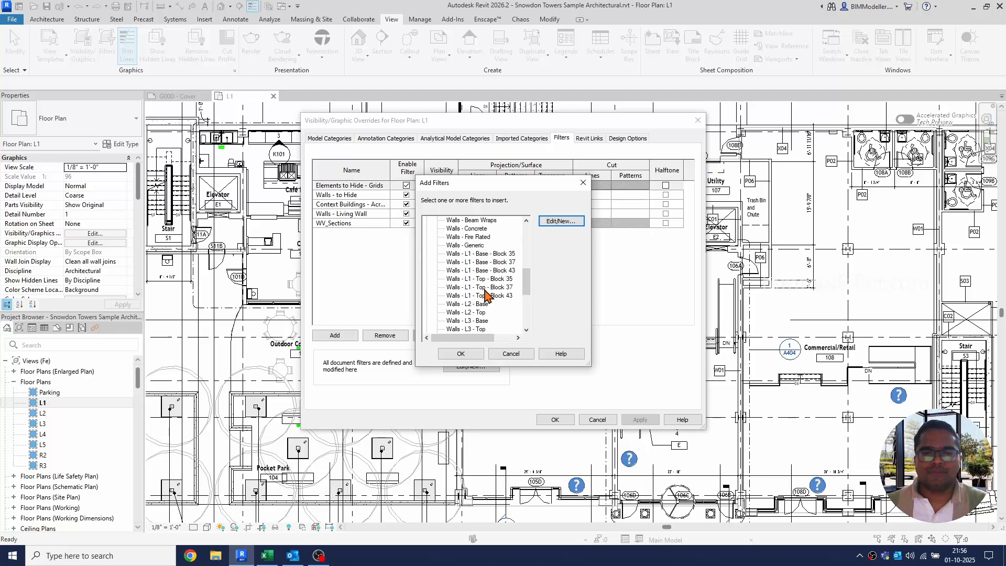
scroll(486, 295, "up", 2)
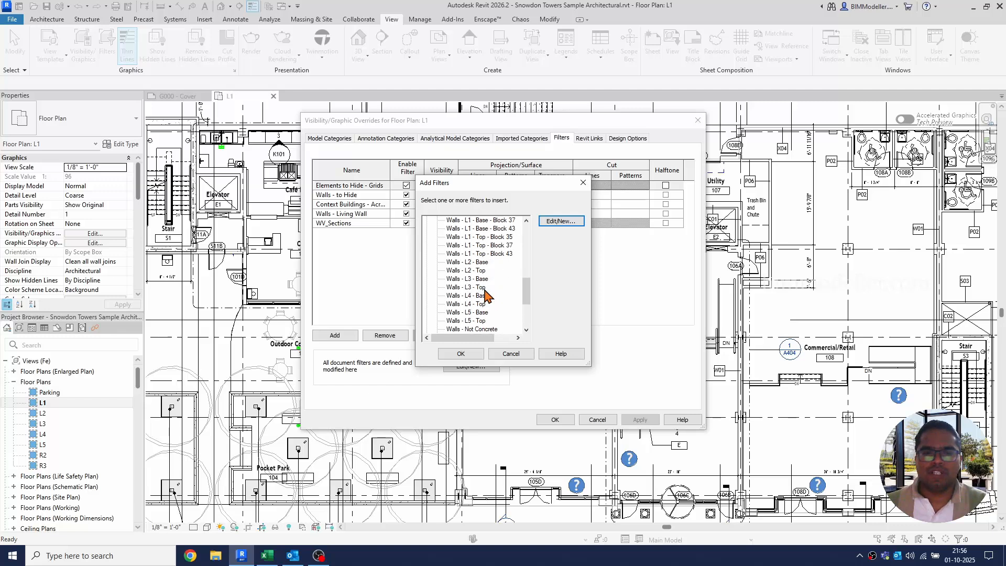
scroll(486, 295, "up", 3)
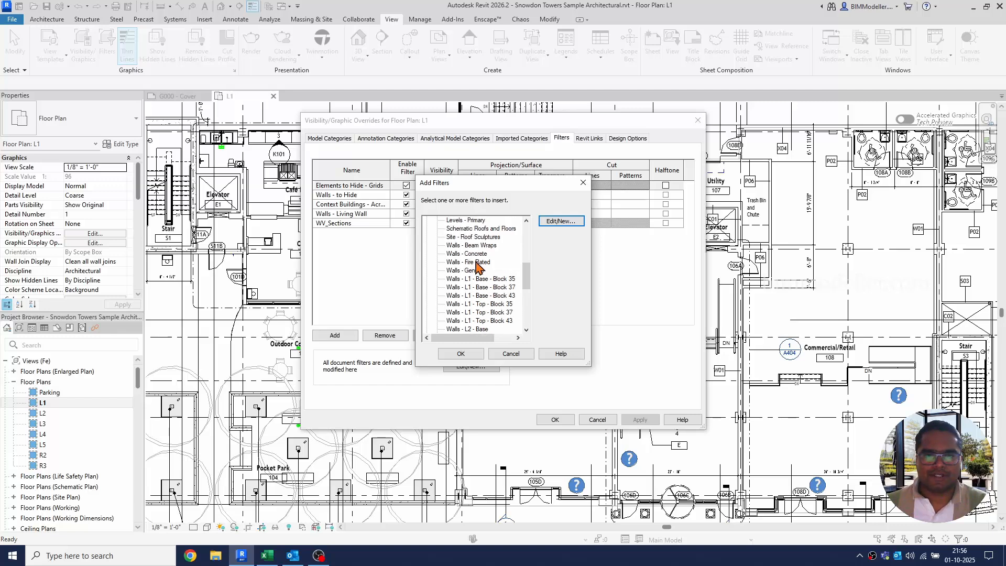
left_click(477, 263)
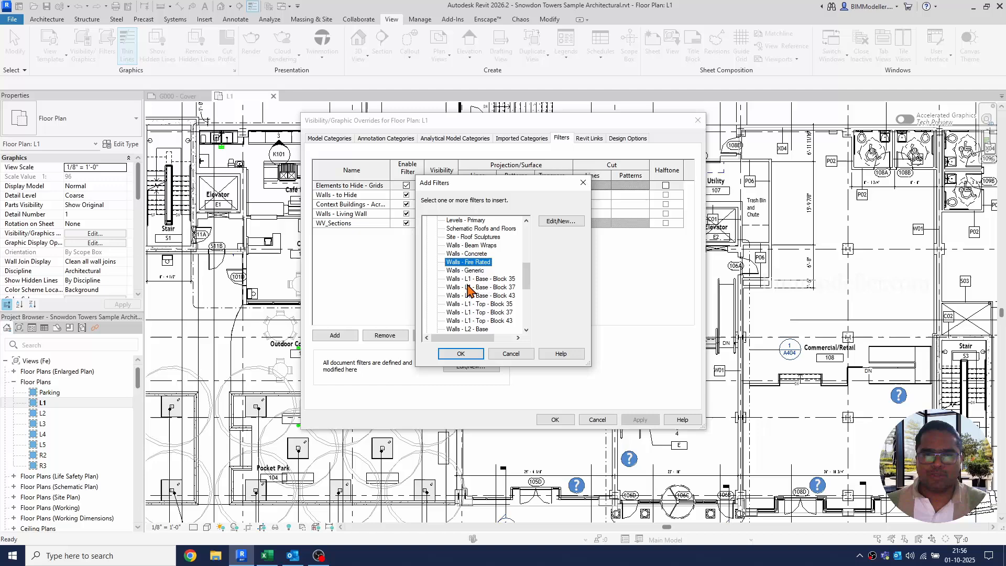
left_click(461, 355)
Override the projection/surface line color of the Walls - Fire Rated filter with red
left_click(346, 196)
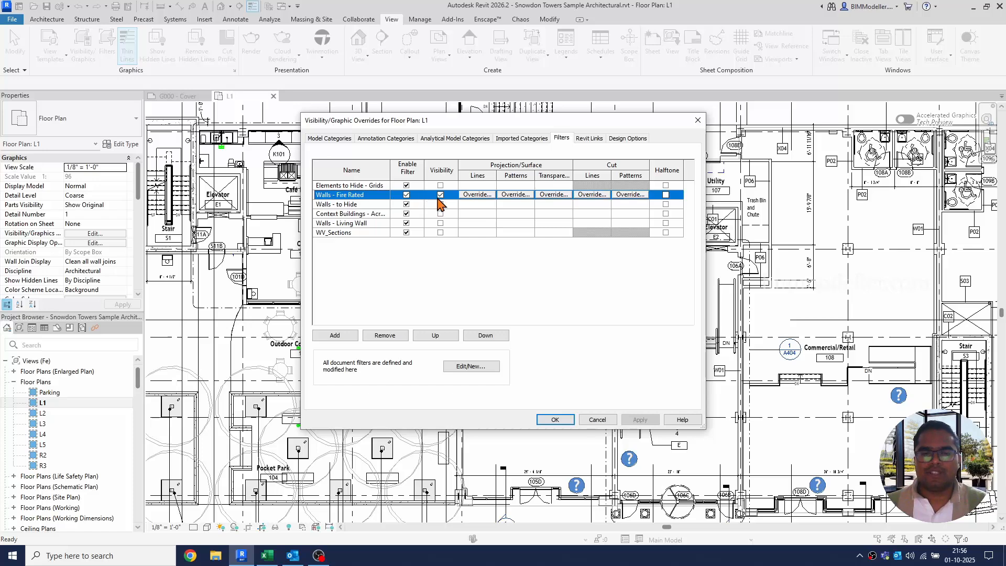
left_click(491, 194)
left_click(511, 271)
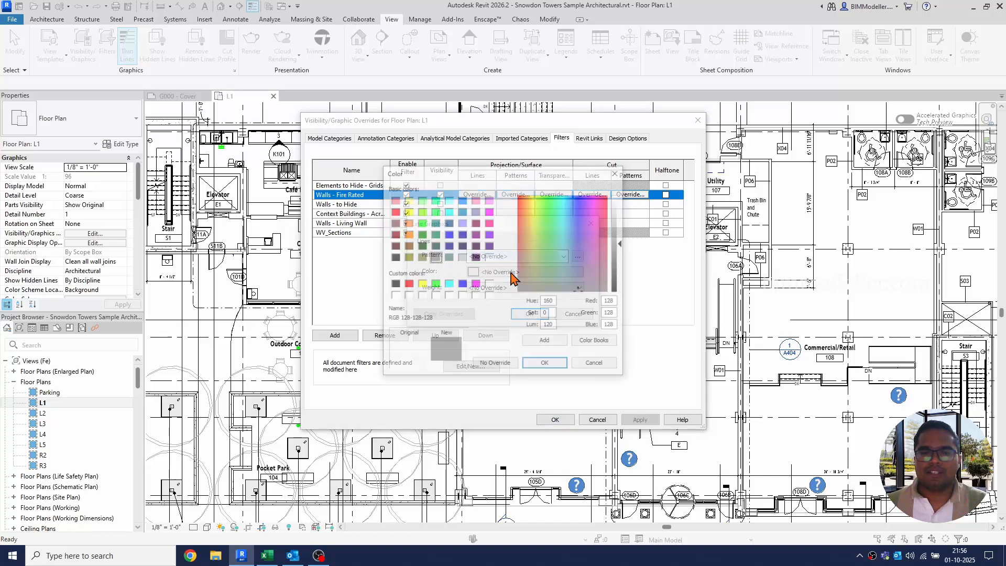
left_click(409, 283)
left_click(545, 363)
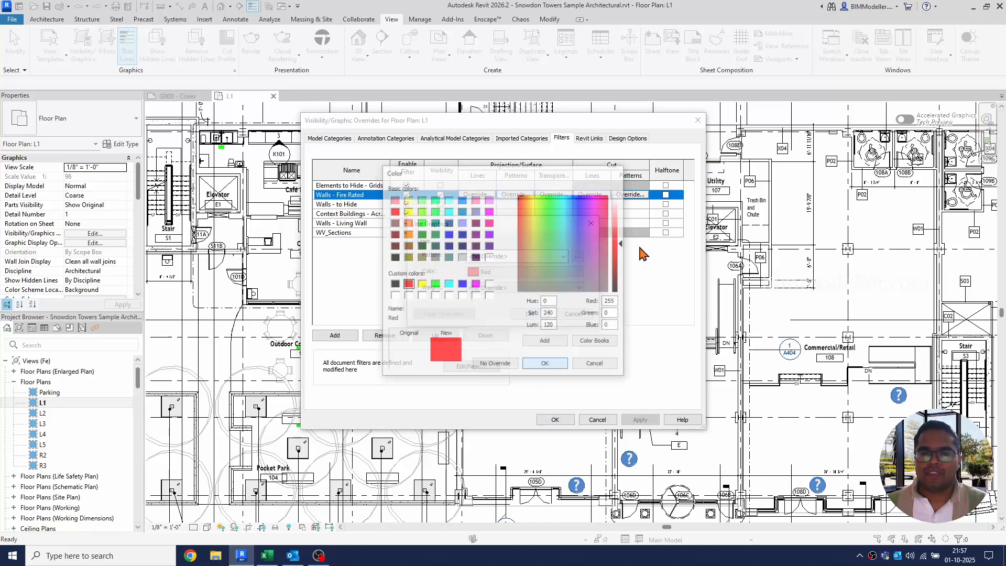
left_click(531, 314)
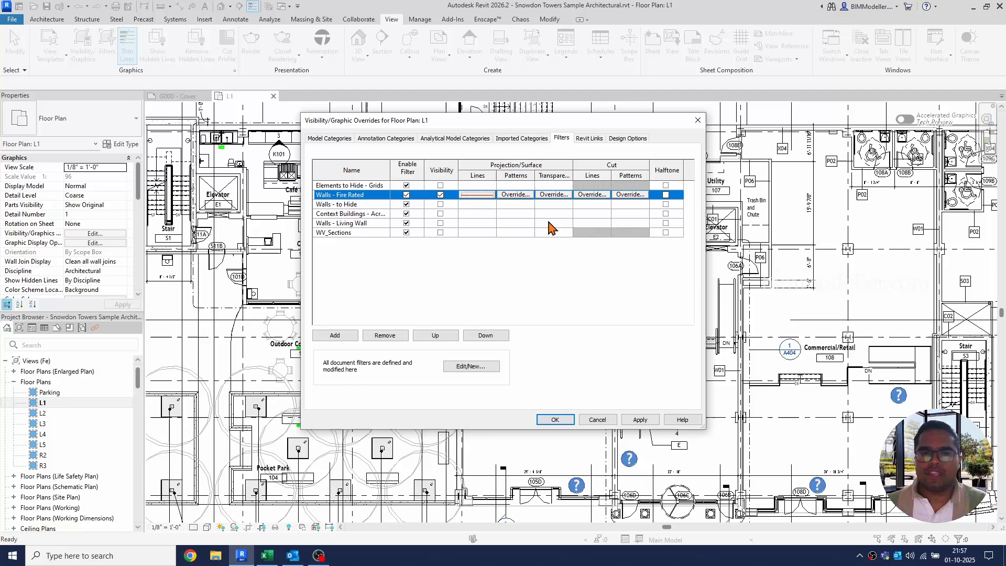
Override the projection/surface foreground pattern of the Walls - Fire Rated filter with a solid fill in red
left_click(527, 195)
left_click(519, 243)
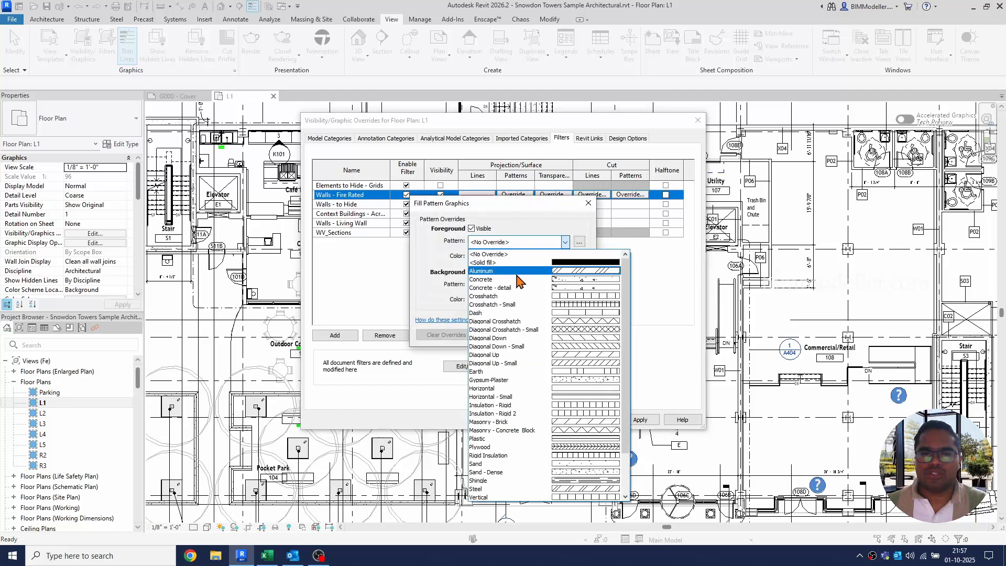
left_click(523, 262)
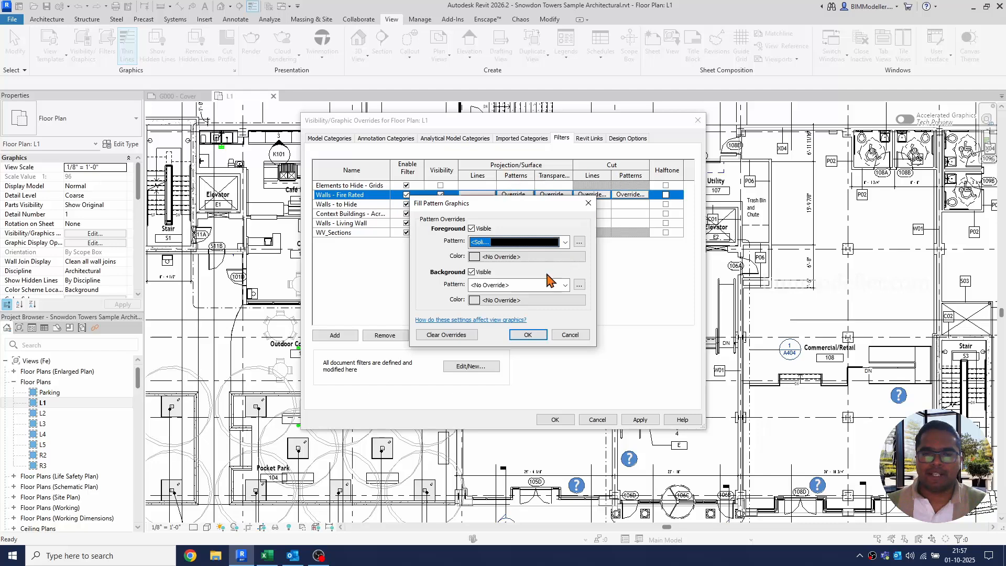
left_click(524, 256)
left_click(408, 284)
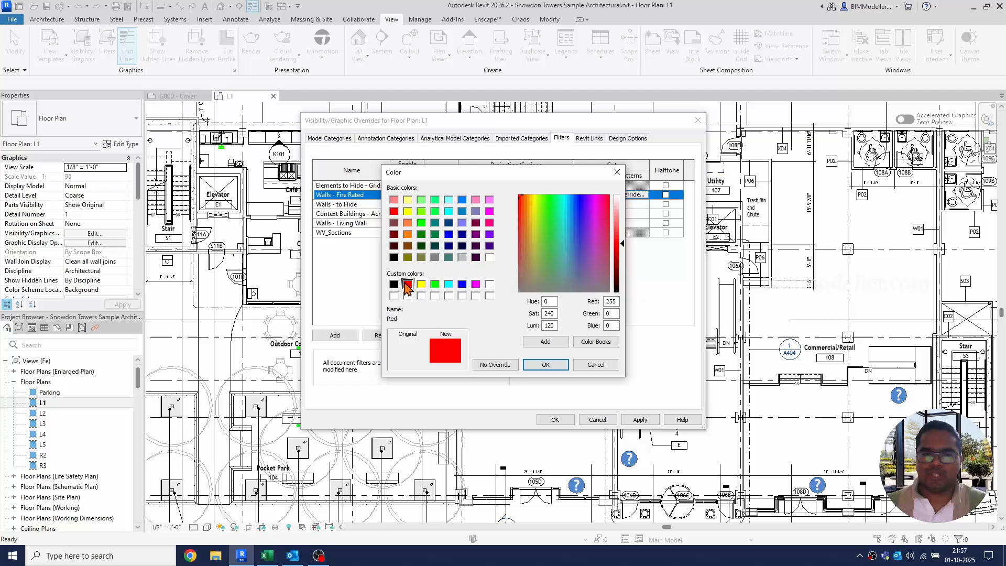
left_click(539, 366)
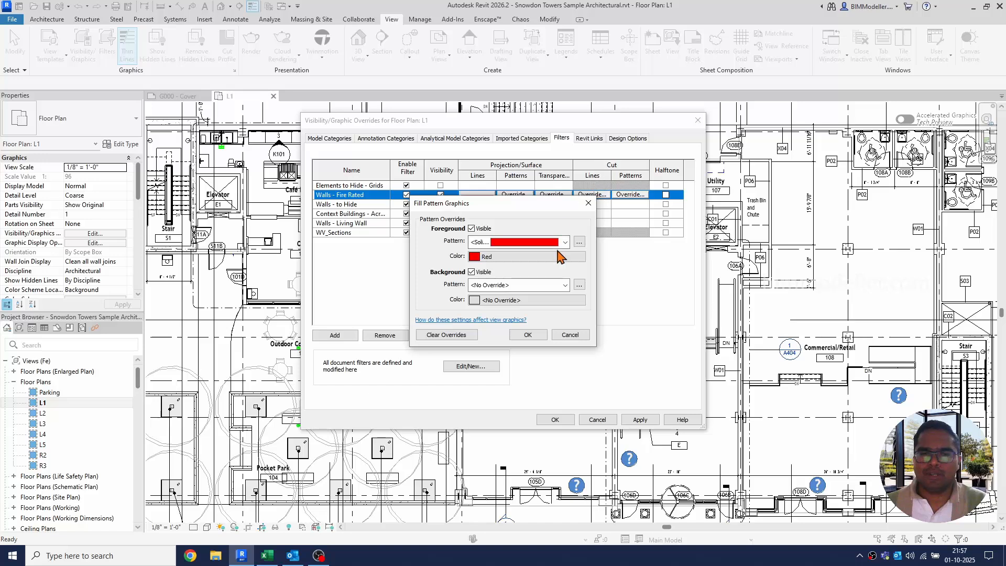
left_click(529, 335)
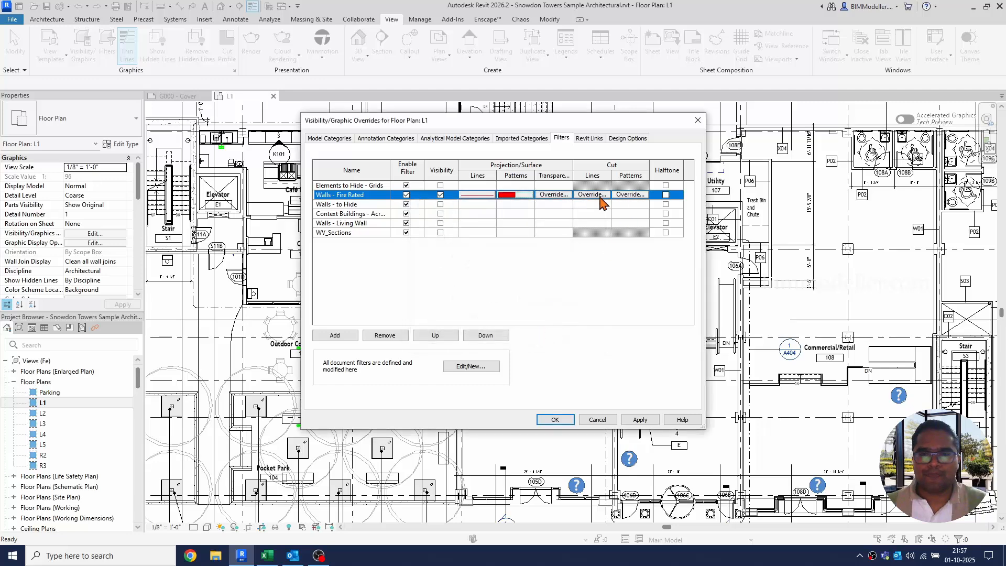
Override the cut foreground pattern of the Walls - Fire Rated filter with a solid fill in red
left_click(623, 195)
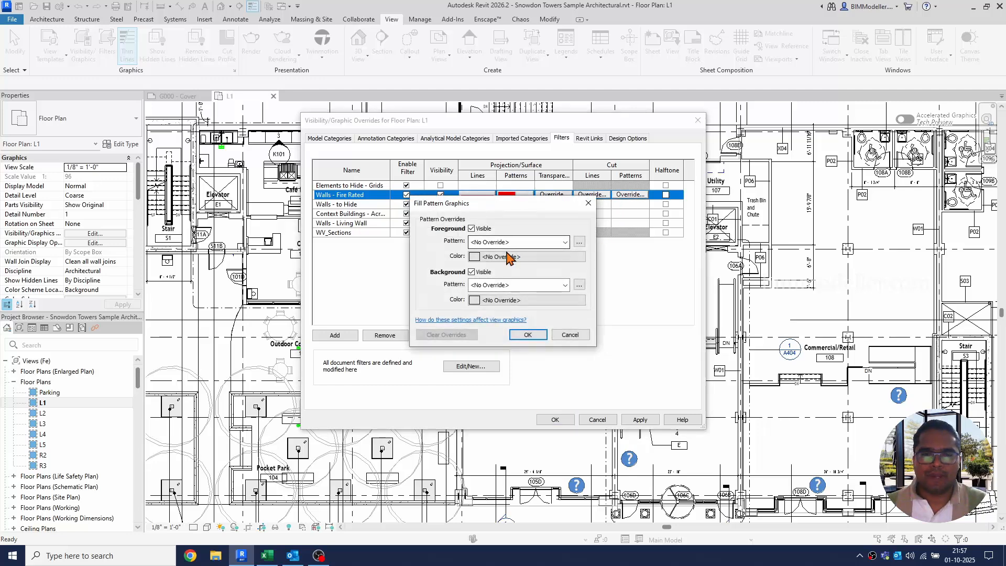
left_click(485, 242)
left_click(488, 263)
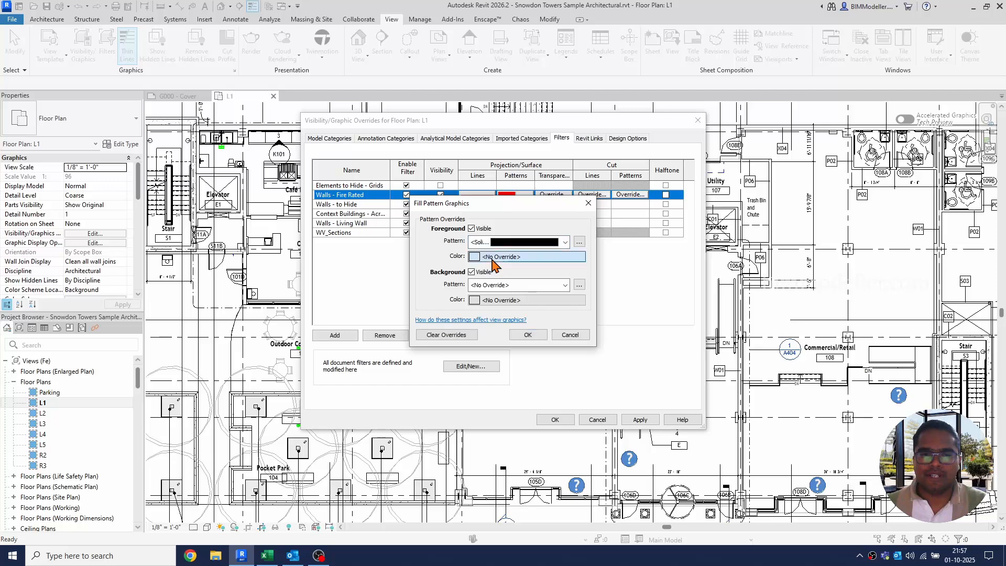
left_click(487, 255)
left_click(407, 285)
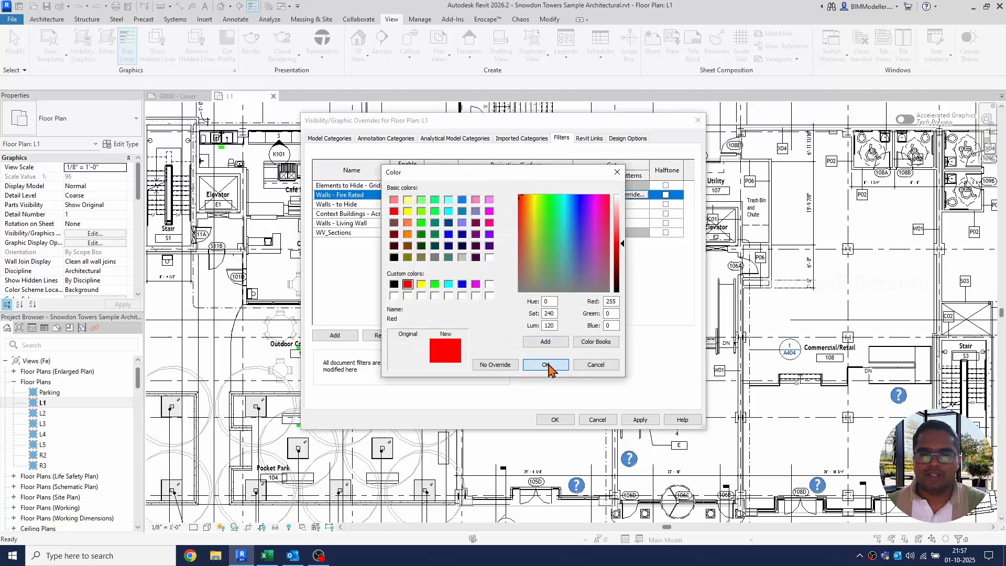
left_click(546, 365)
left_click(528, 334)
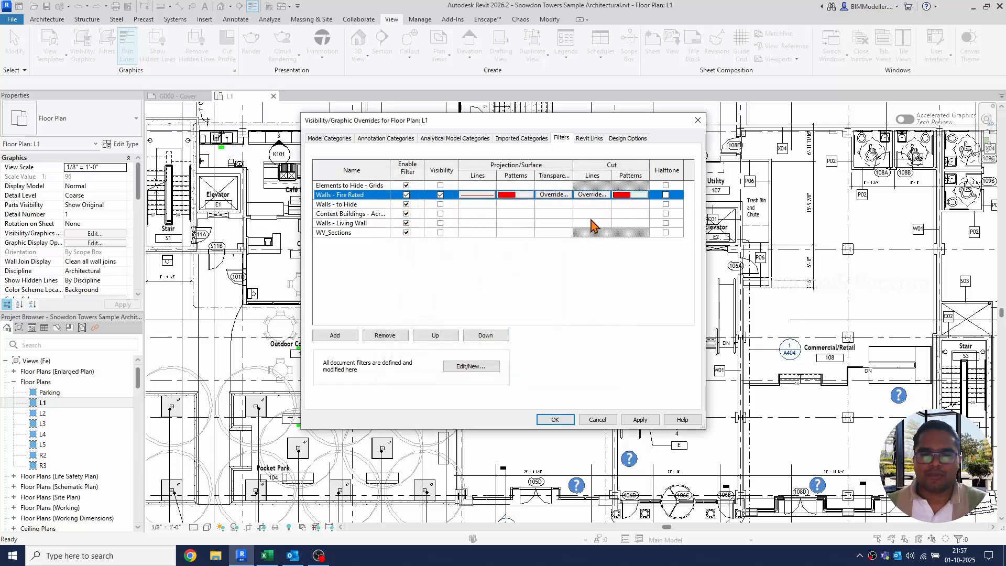
Set the cut line color of the Walls - Fire Rated filter to red and accept the L1 floor plan's graphic overrides
left_click(593, 194)
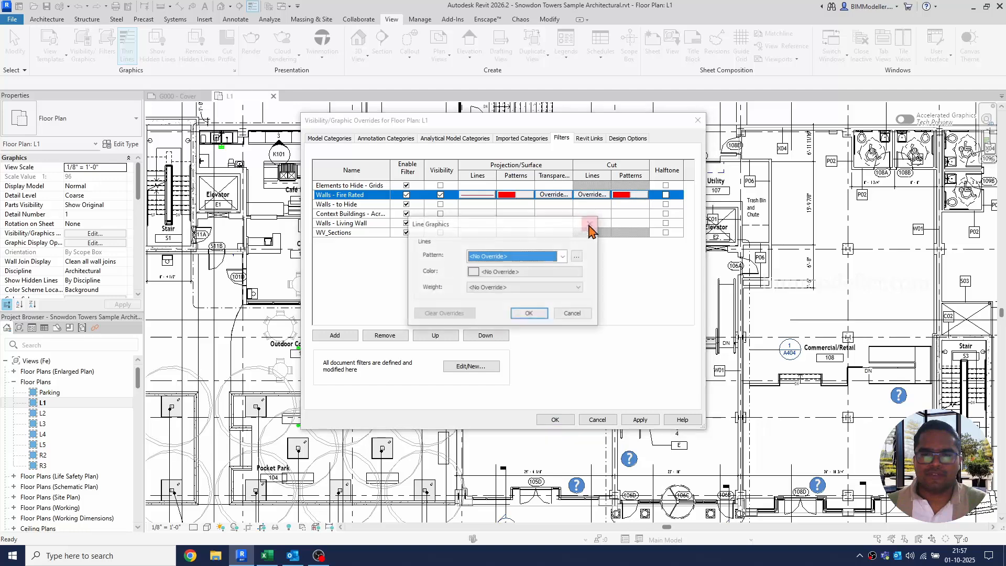
left_click(496, 272)
left_click(407, 285)
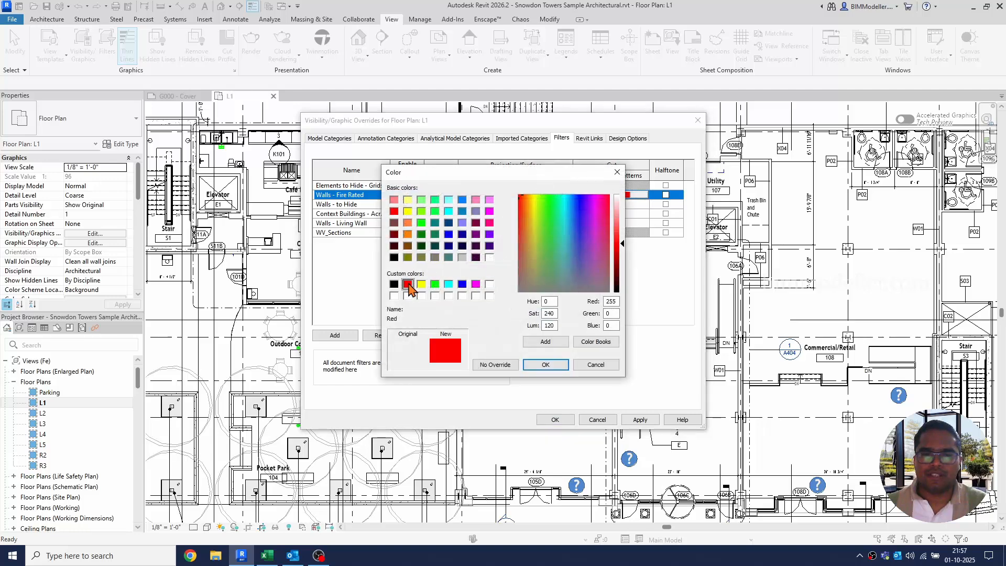
left_click(540, 364)
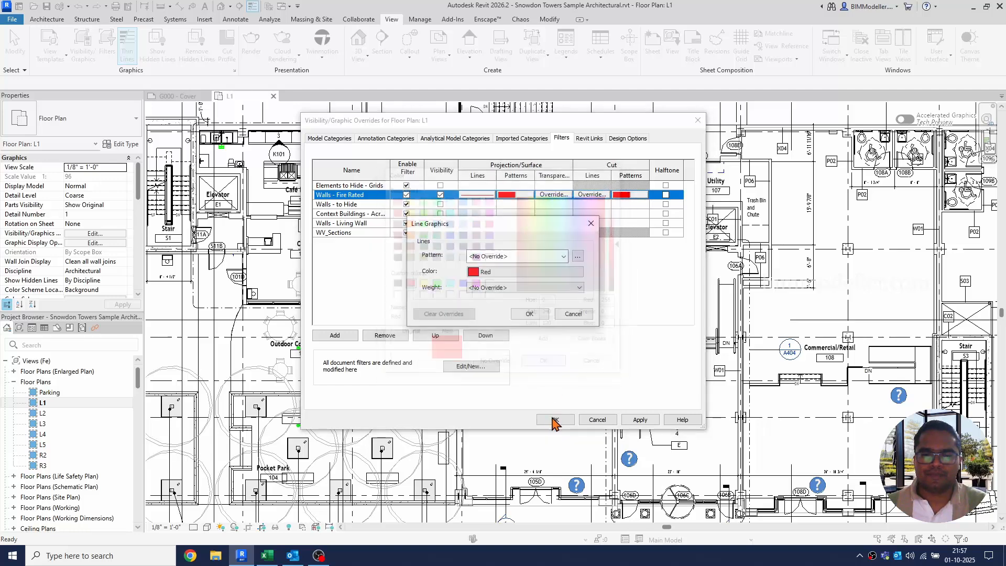
left_click(529, 314)
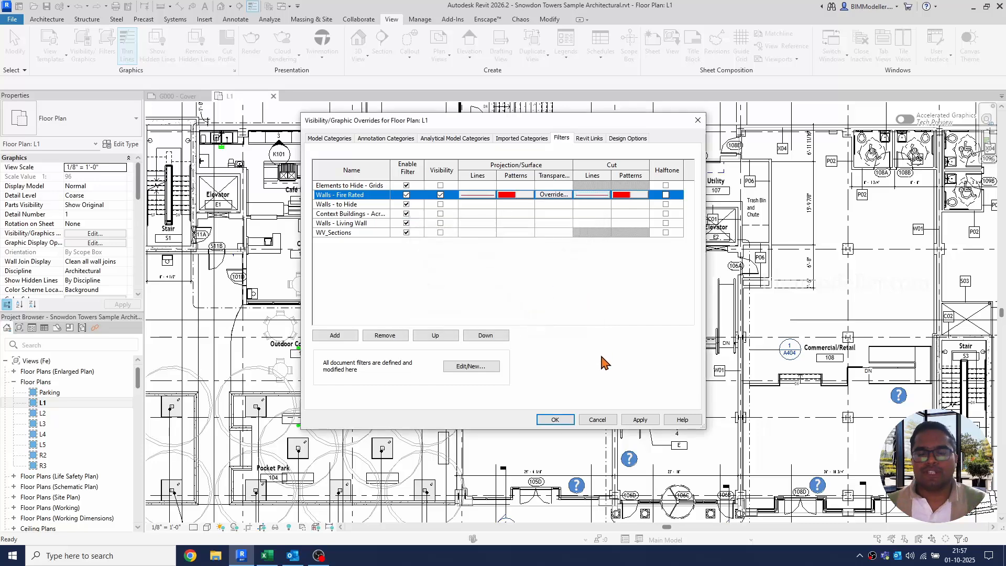
left_click(556, 420)
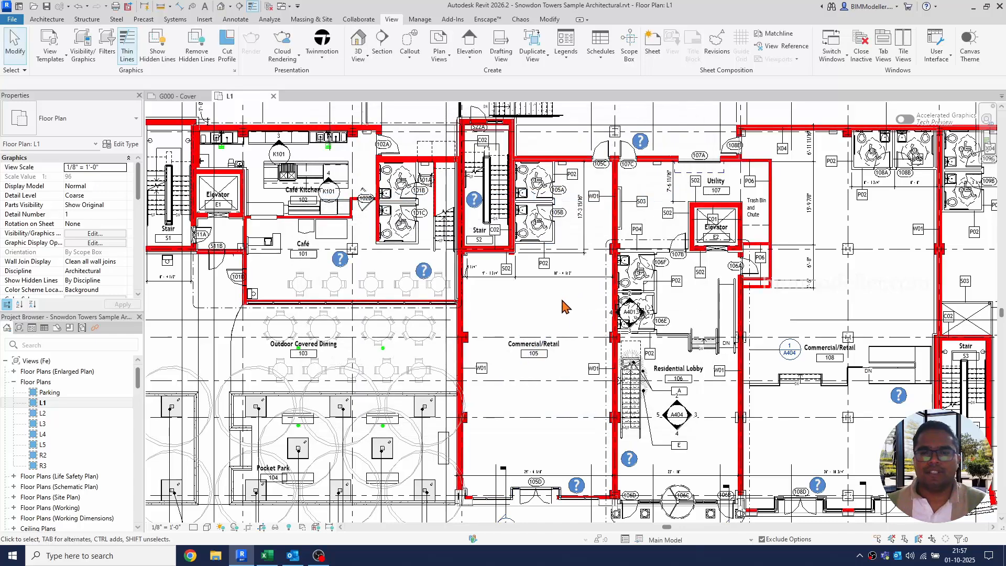
Inspect the fire-rated walls across the L1 floor plan, both in close-up and over the full building extent
scroll(561, 312, "down", 2)
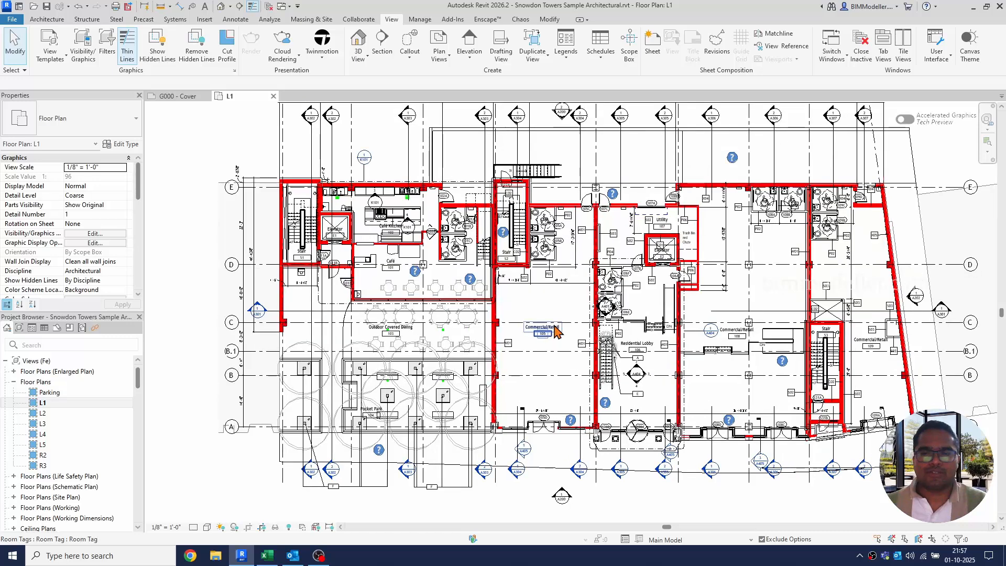
scroll(555, 330, "up", 1)
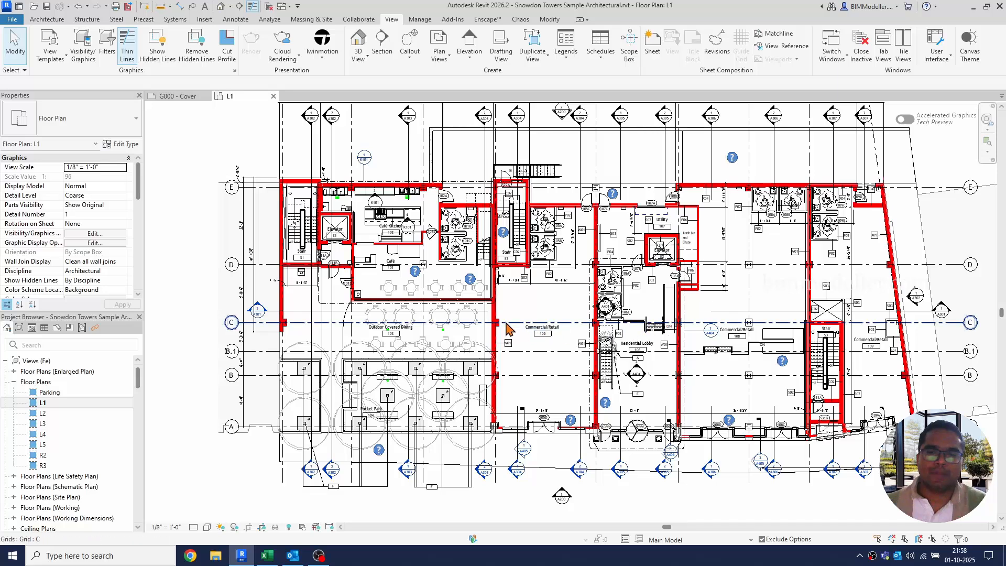
scroll(502, 329, "up", 5)
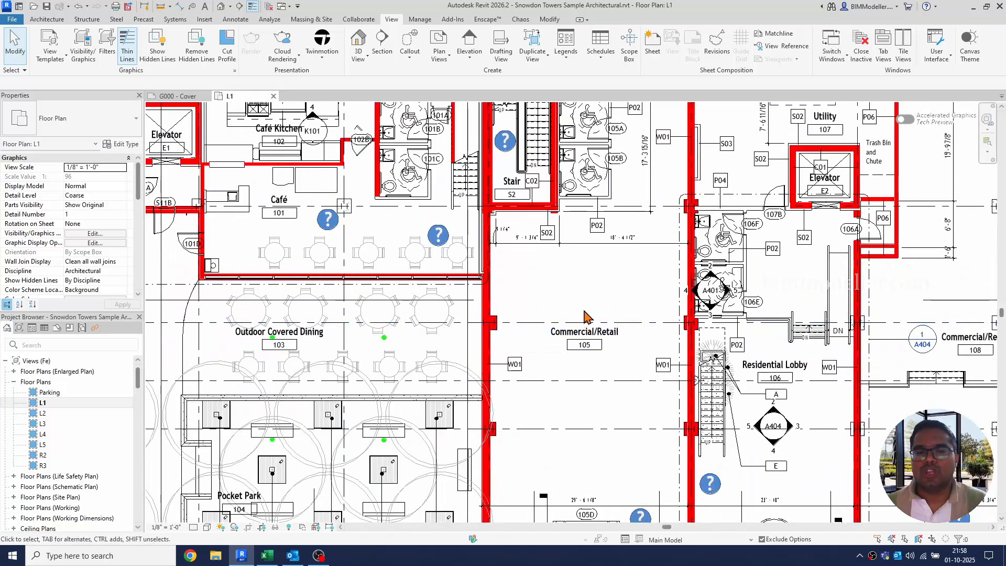
middle_click_drag(605, 320, 692, 368)
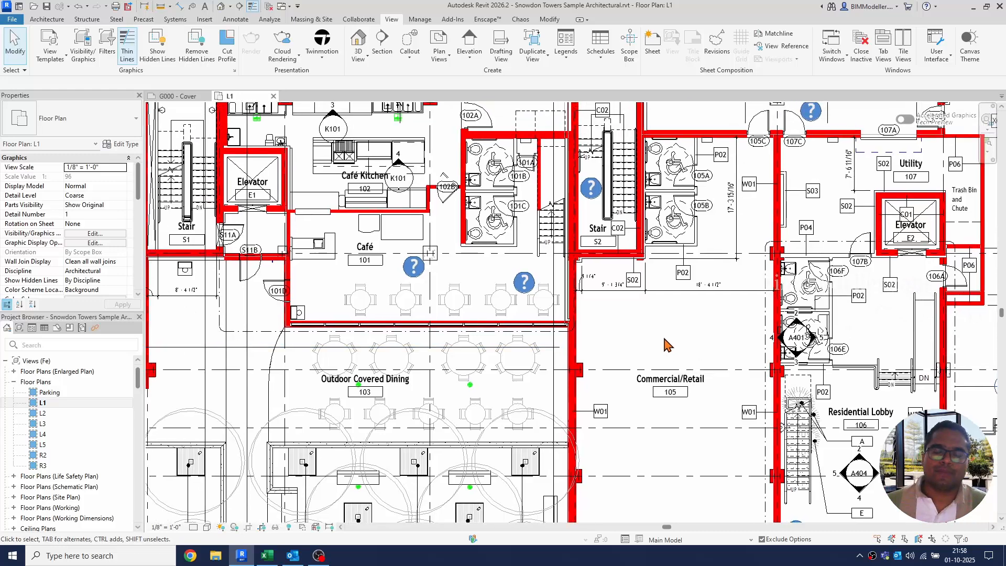
middle_click_drag(663, 342, 692, 354)
scroll(609, 314, "down", 3)
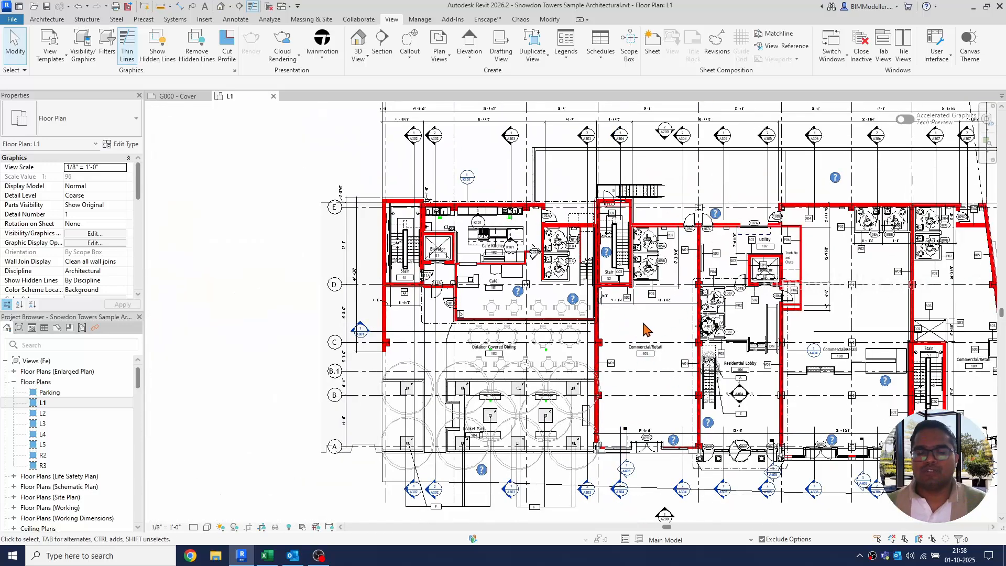
middle_click_drag(653, 337, 546, 338)
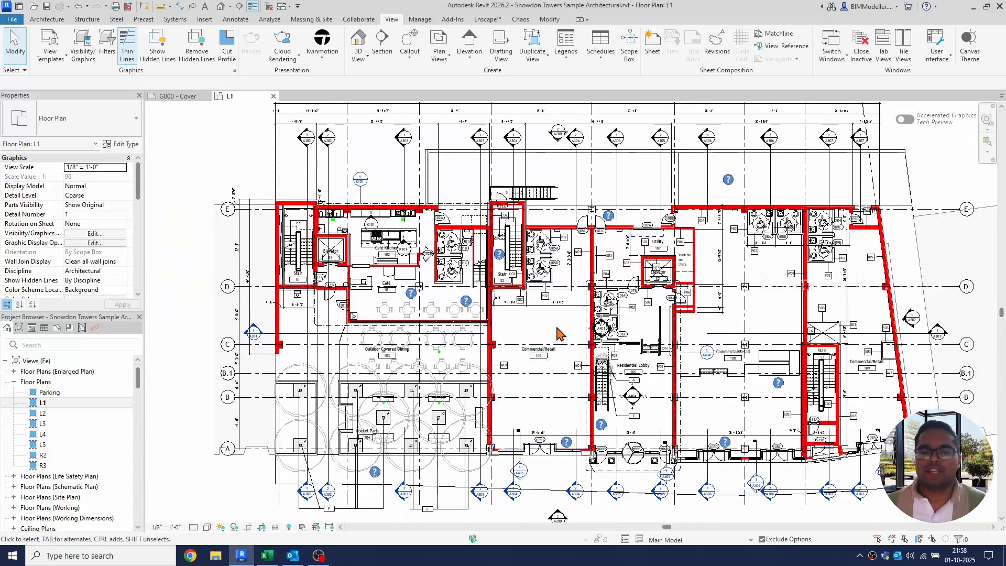